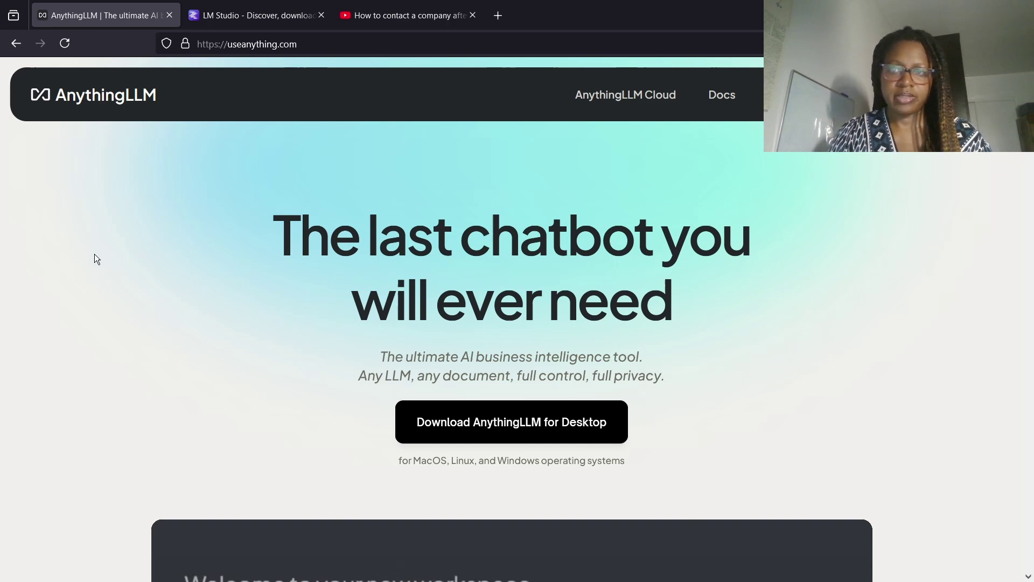
Look through the AnythingLLM homepage, examining its installation, privacy, custom model and document features down to the footer, and the product video.
scroll(95, 259, down, 3)
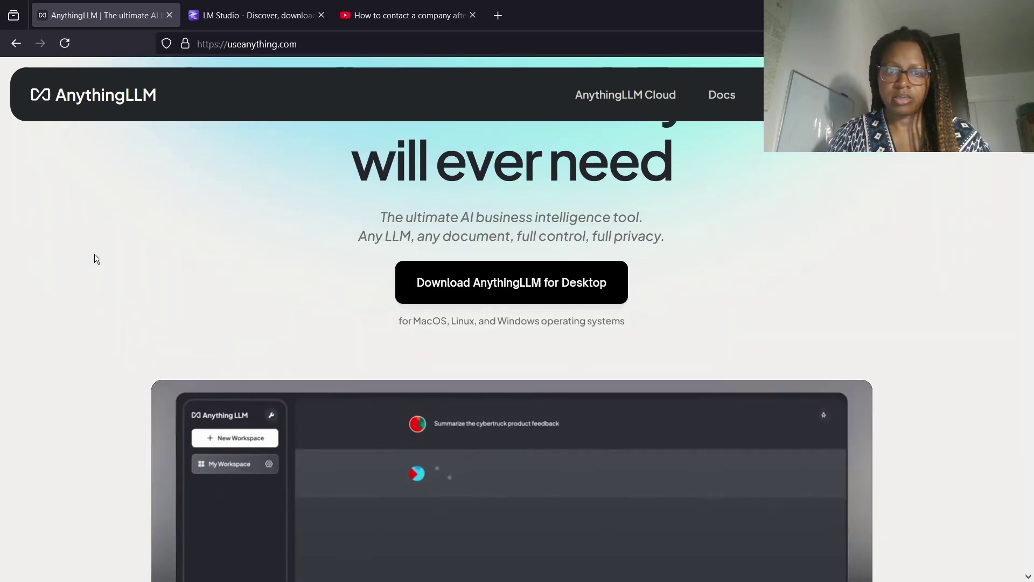
scroll(94, 254, down, 5)
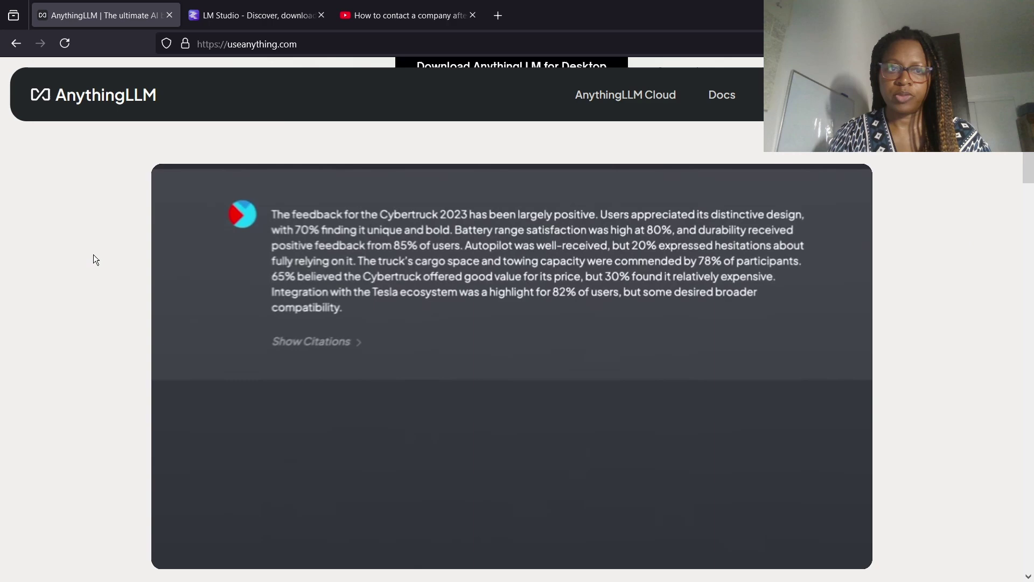
scroll(93, 254, down, 6)
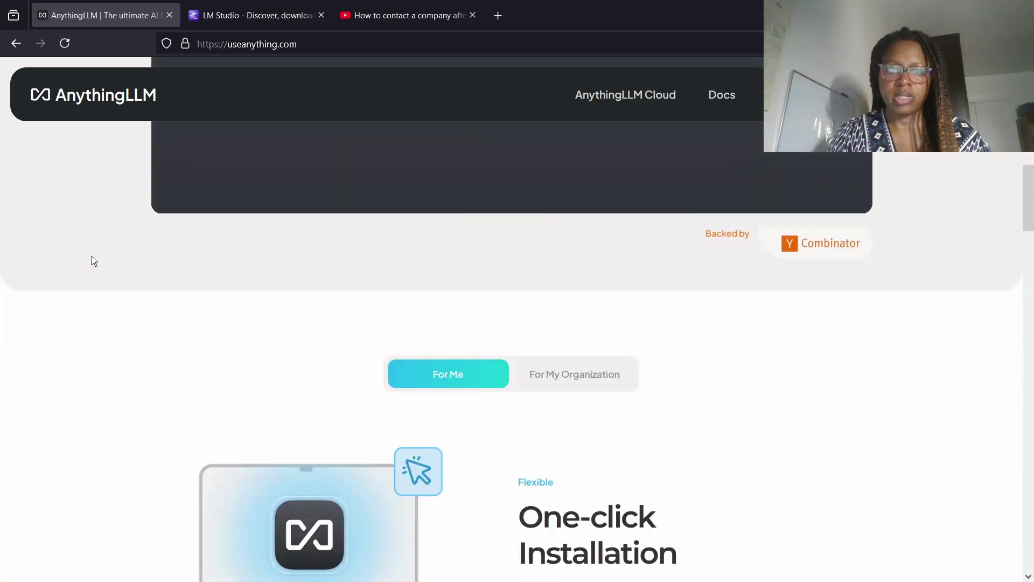
scroll(94, 261, down, 3)
scroll(86, 260, down, 3)
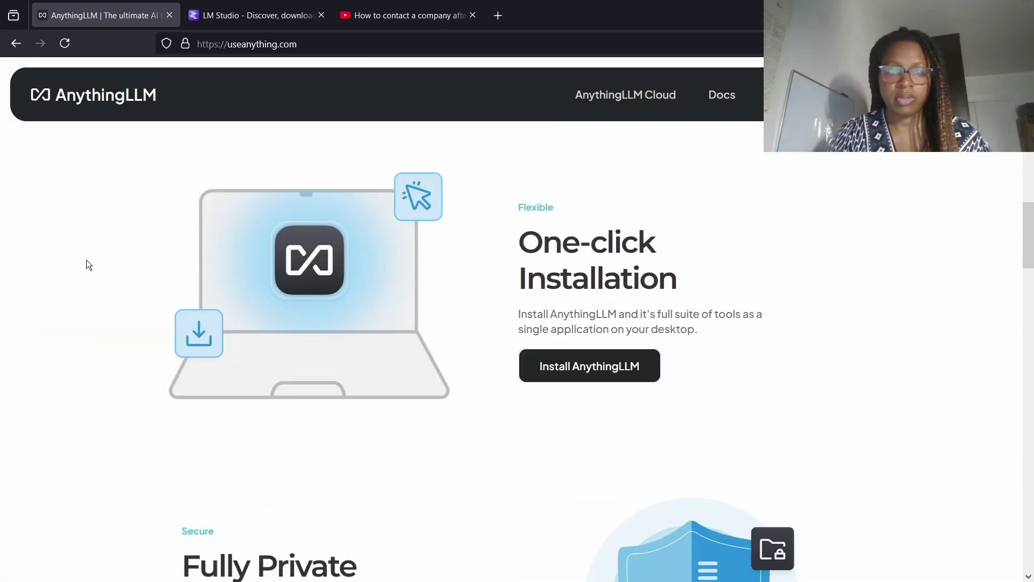
scroll(86, 258, down, 4)
scroll(87, 259, down, 3)
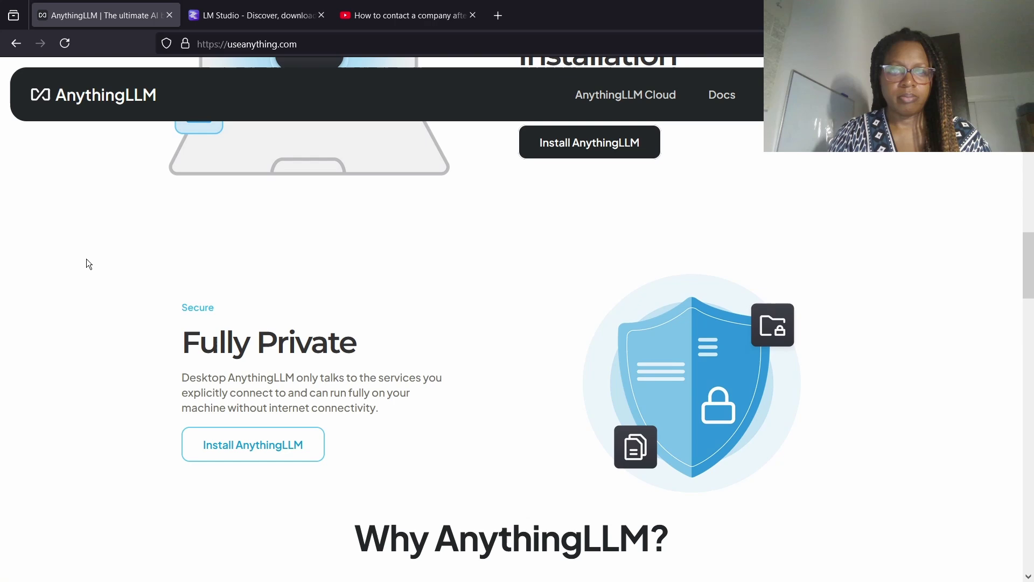
scroll(86, 264, down, 4)
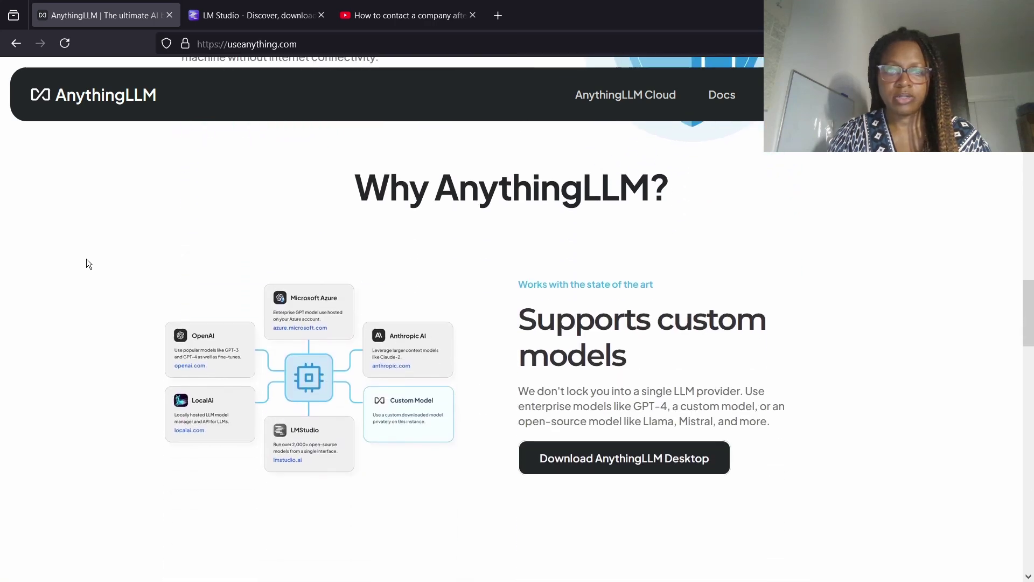
scroll(86, 264, down, 3)
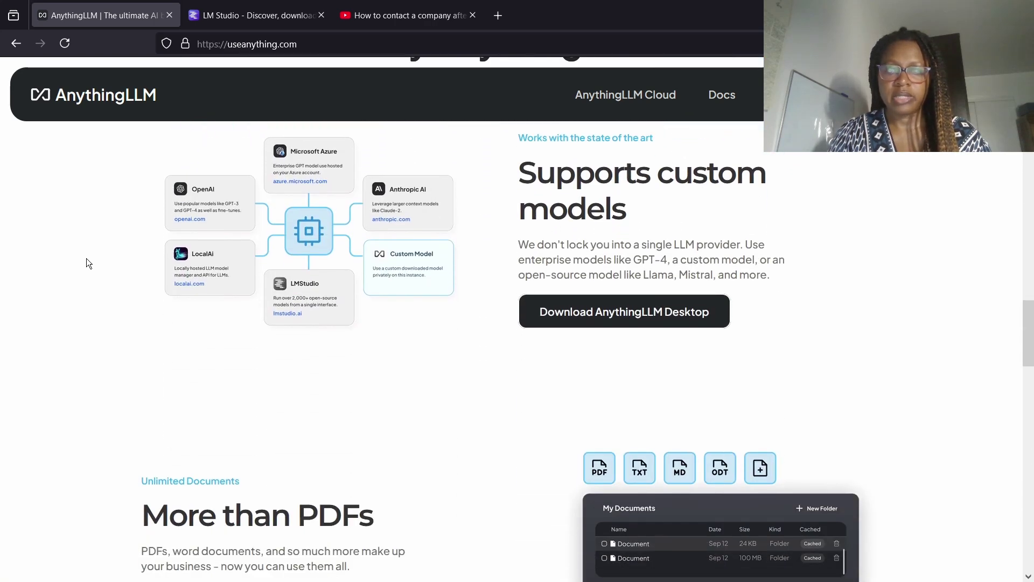
drag(1029, 339, 1031, 537)
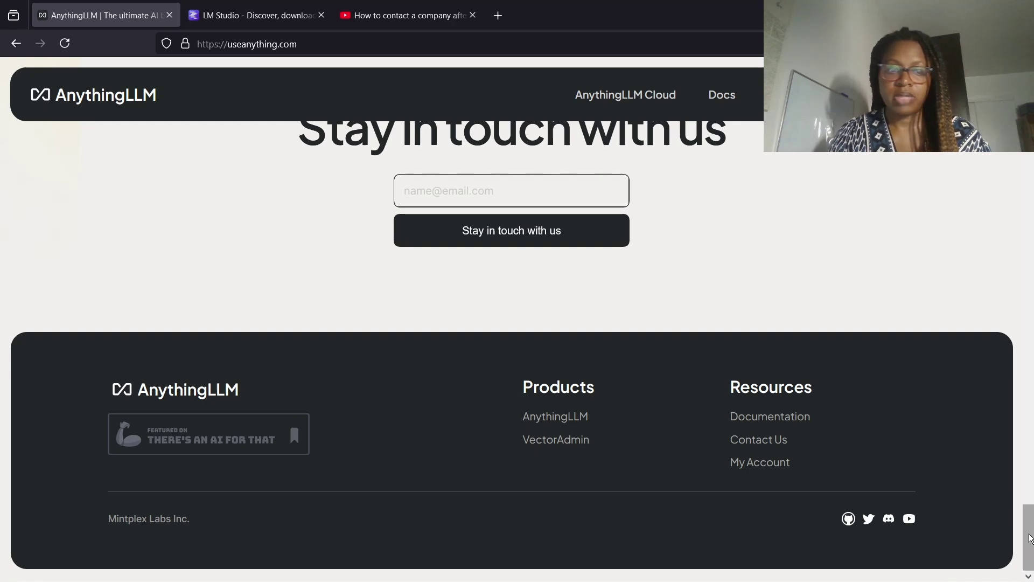
drag(1029, 537, 999, 234)
scroll(997, 230, up, 10)
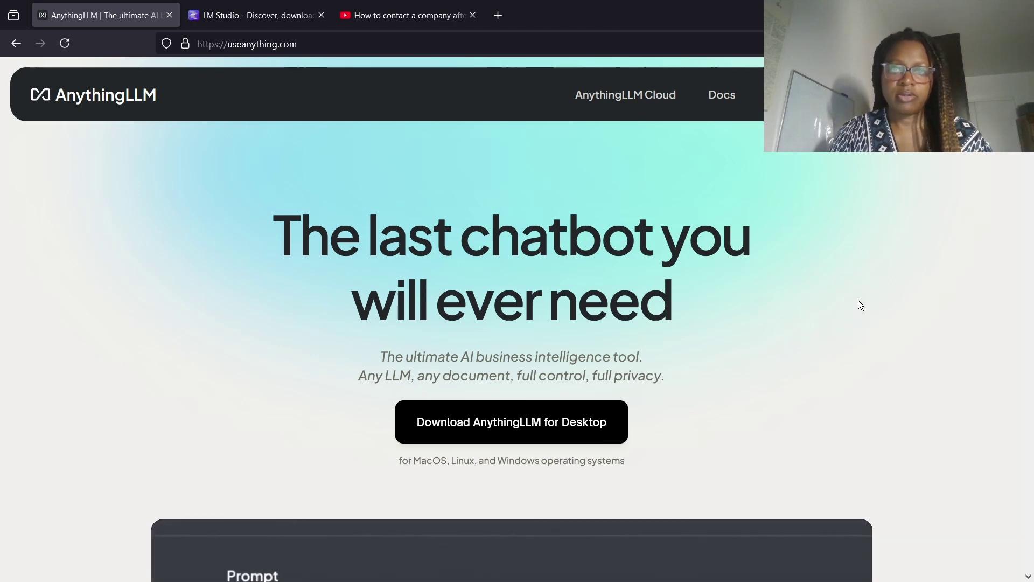
drag(1023, 60, 1026, 170)
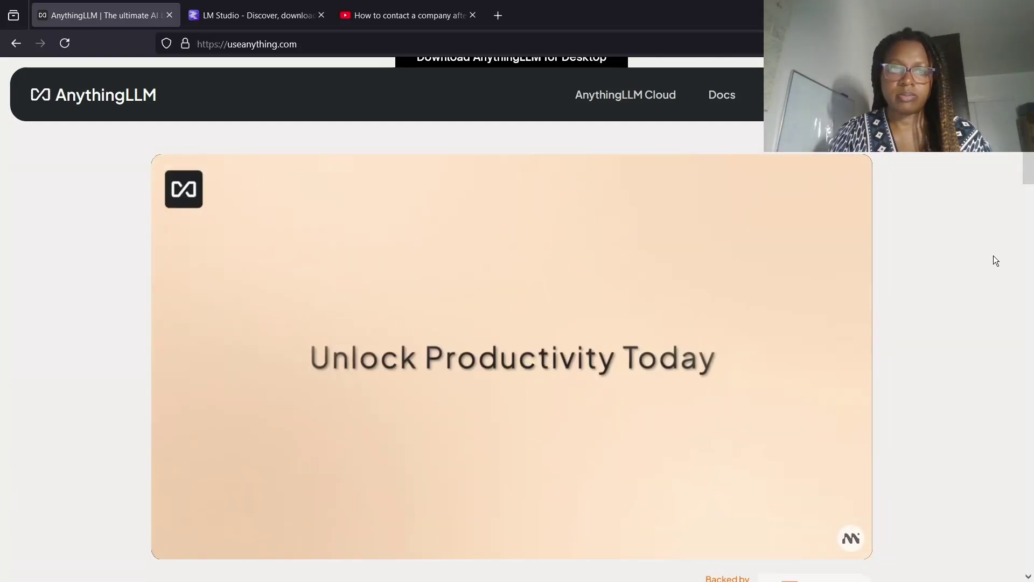
Review the LM Studio website, reading its download options, feature list and FAQ on data collection, work use, hardware requirements and team location.
click(243, 18)
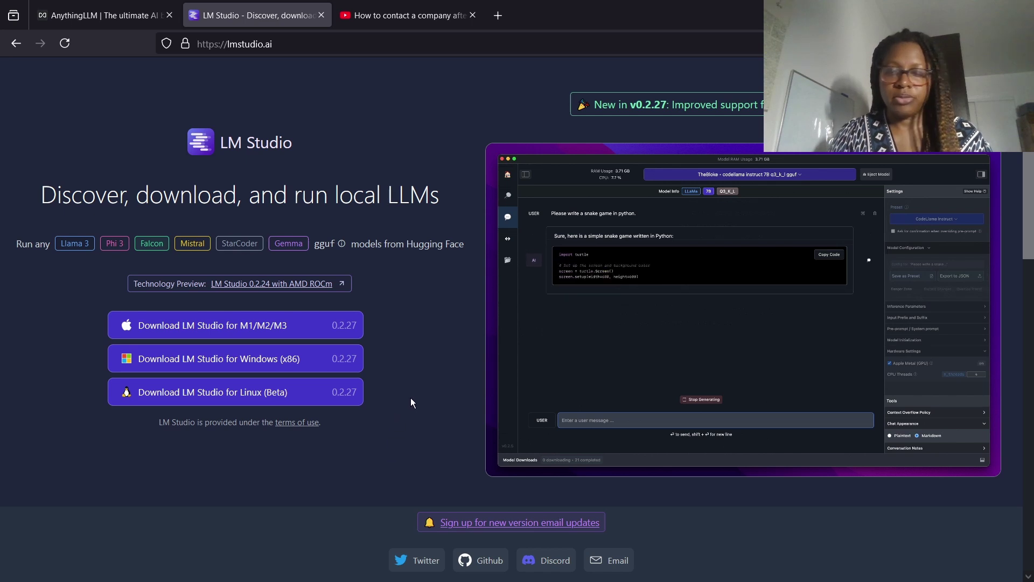
scroll(410, 379, down, 1)
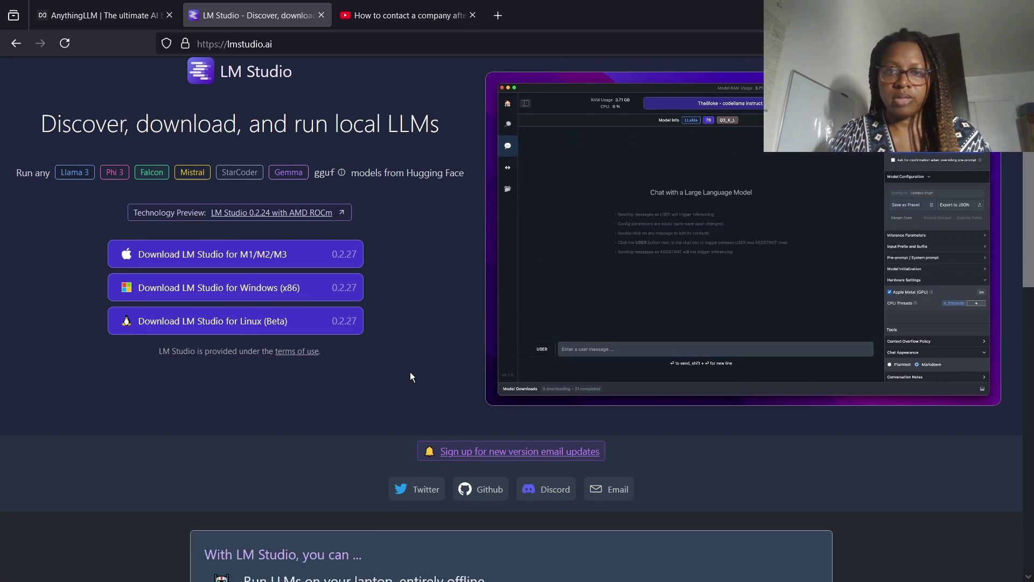
scroll(411, 372, down, 1)
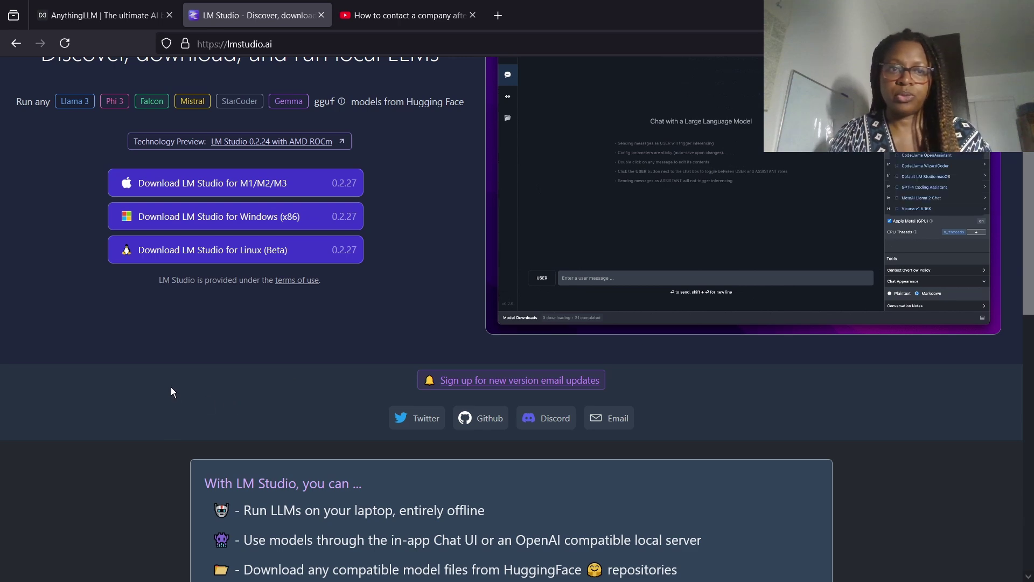
scroll(170, 380, down, 2)
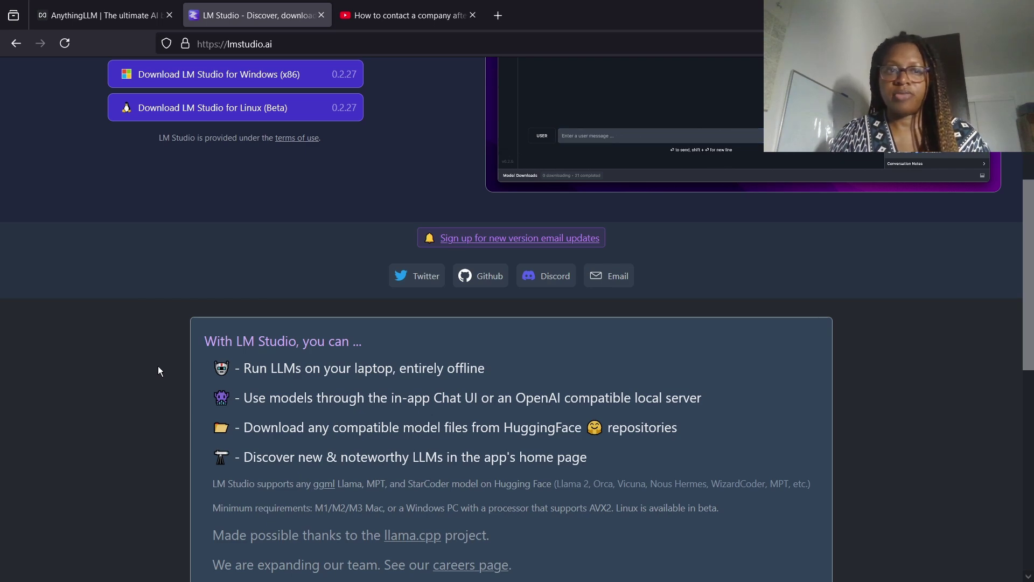
scroll(158, 371, down, 3)
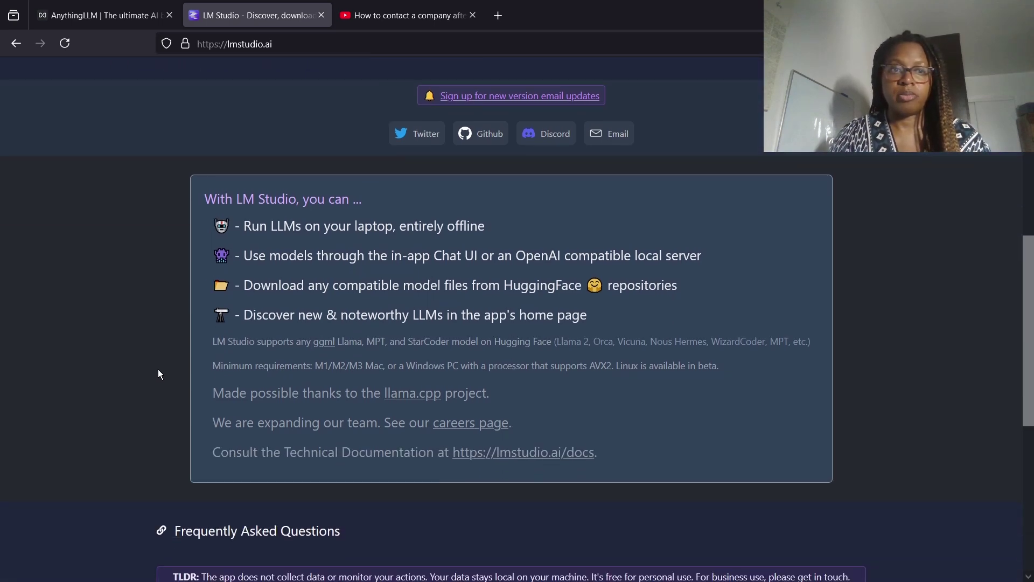
scroll(158, 371, down, 4)
scroll(121, 398, down, 2)
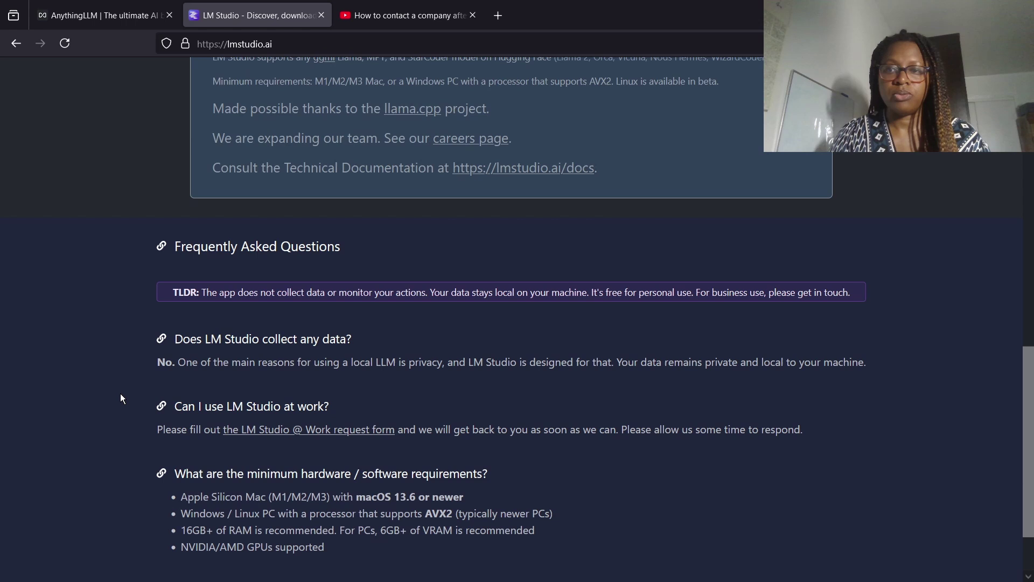
scroll(120, 398, down, 2)
scroll(120, 394, down, 1)
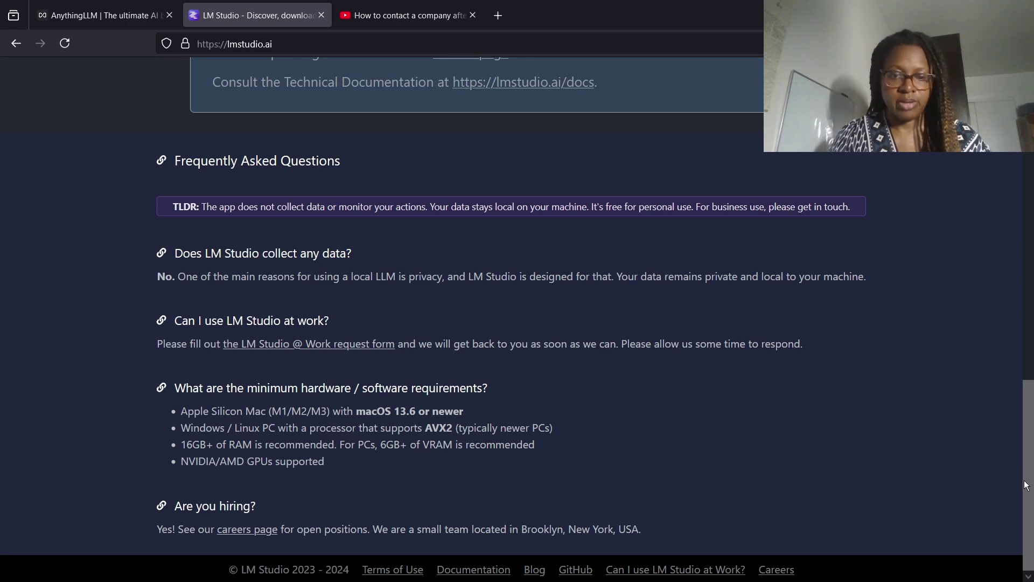
drag(530, 531, 615, 529)
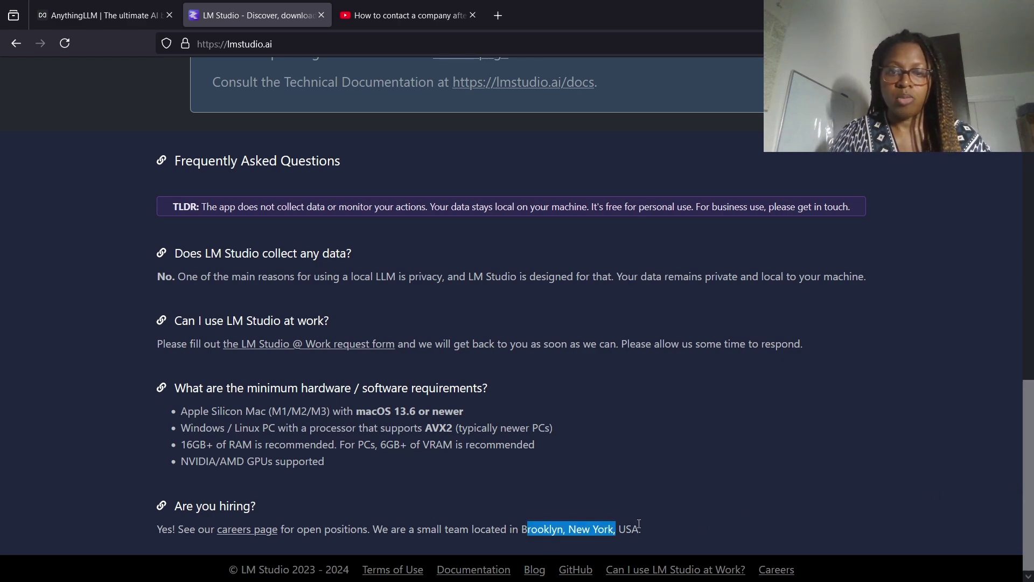
click(646, 528)
drag(1029, 511, 1031, 407)
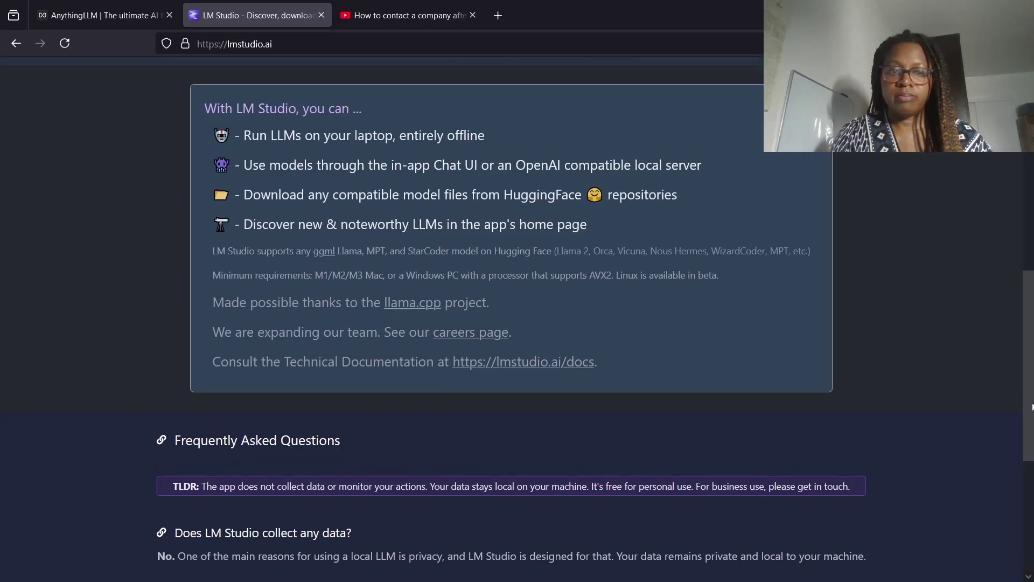
scroll(399, 328, up, 10)
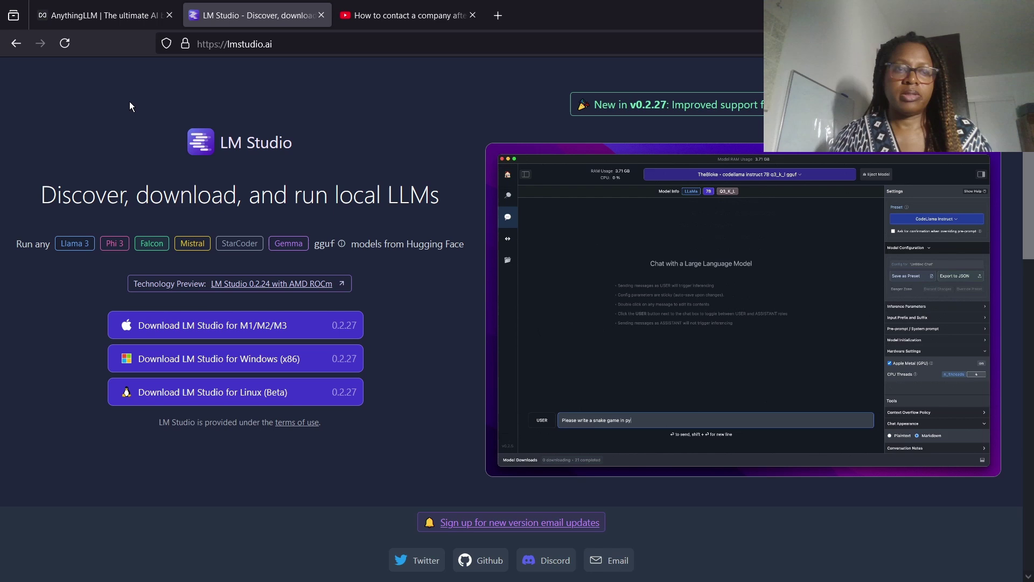
Look through the transcript of the YouTube video on contacting a company after applying, and return to the AnythingLLM homepage's download section.
click(405, 18)
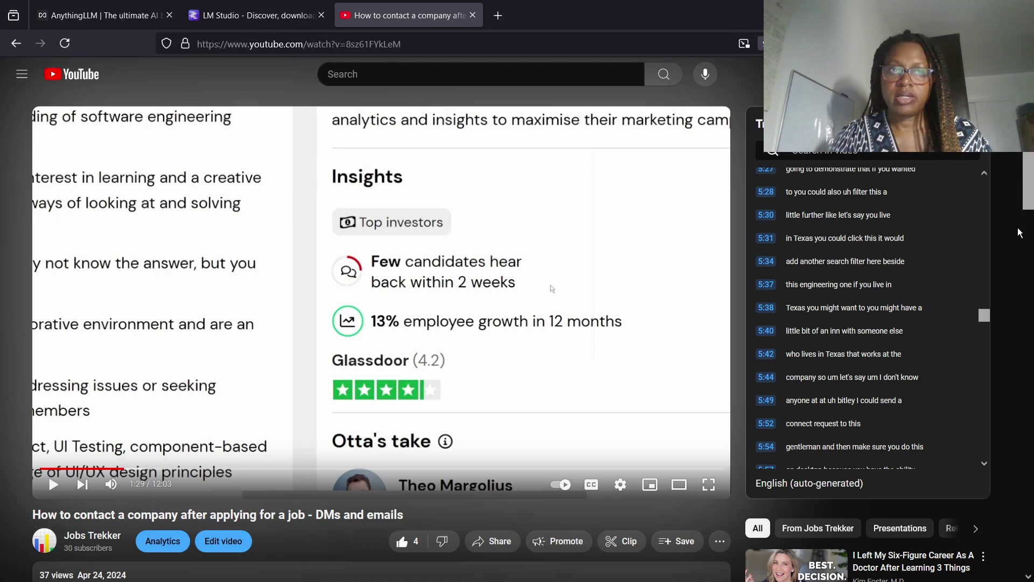
drag(985, 315, 992, 387)
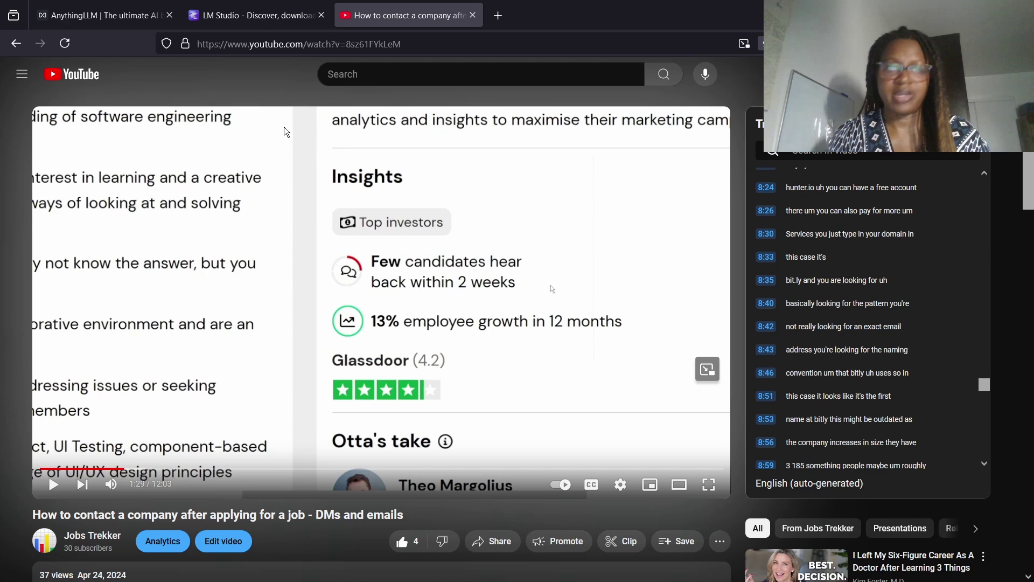
click(229, 18)
click(151, 16)
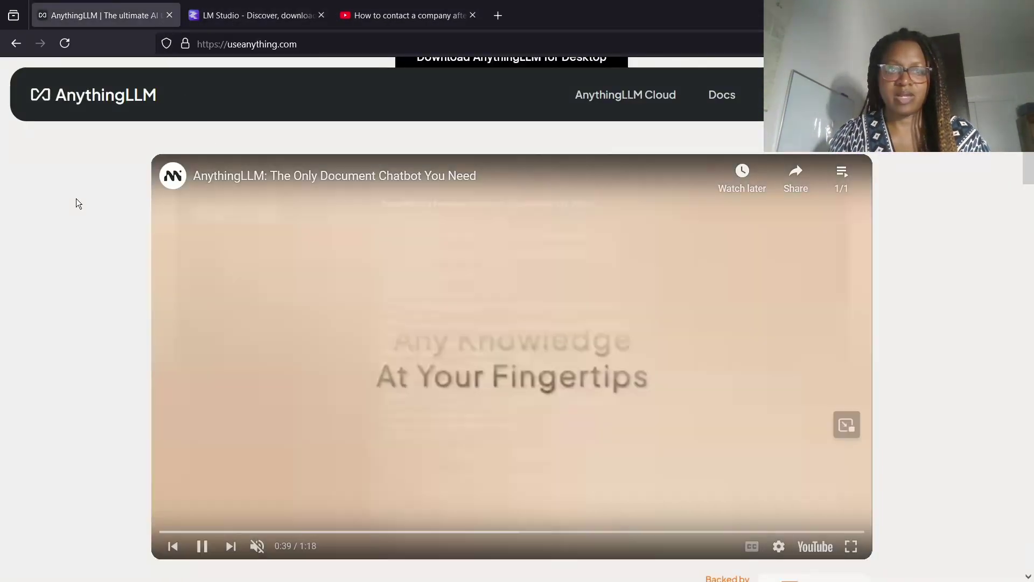
scroll(73, 189, down, 3)
scroll(73, 190, up, 8)
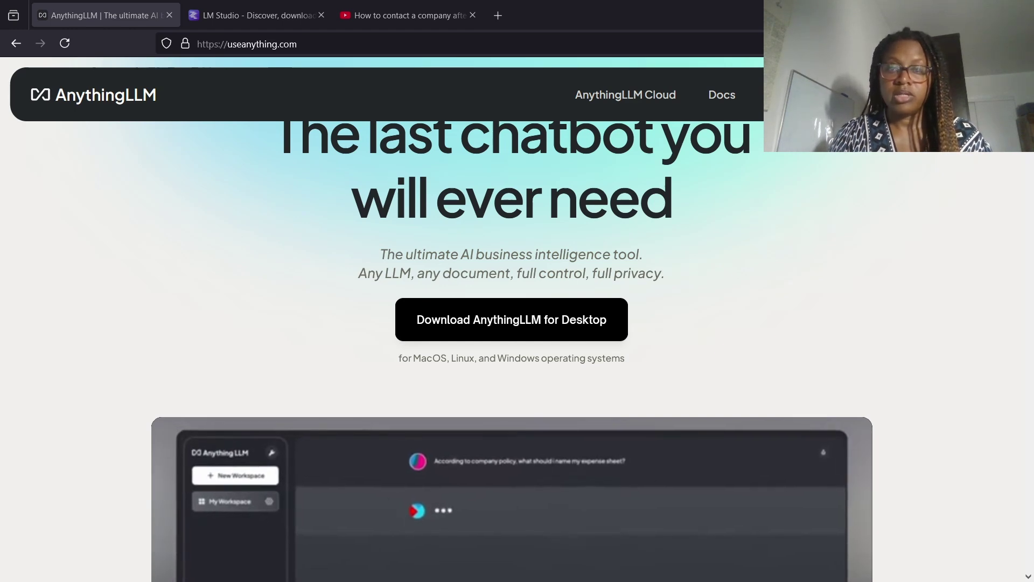
Switch to the LM Studio desktop app and browse the featured models available for download on its home page.
key(alt+Tab)
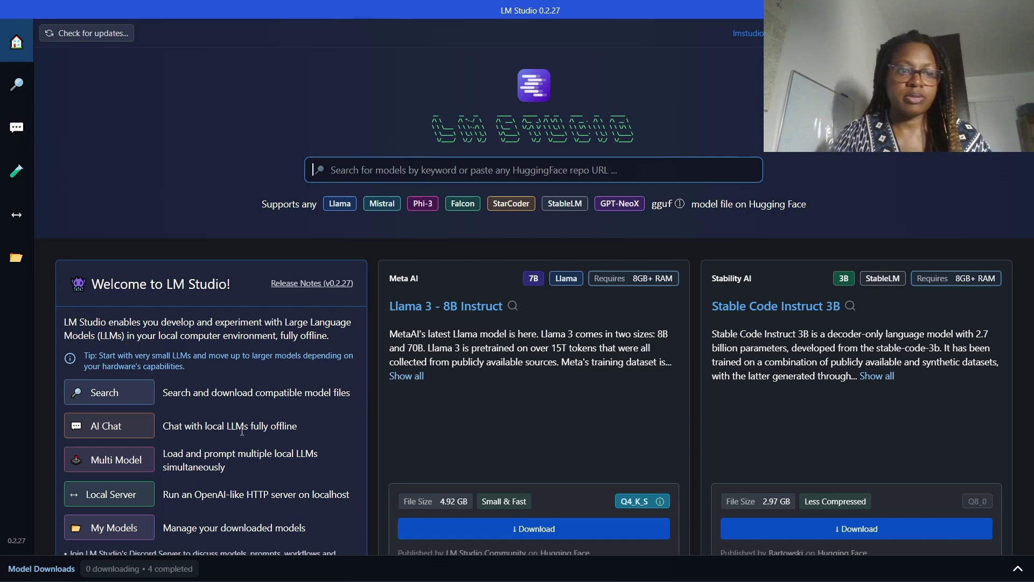
scroll(240, 428, down, 3)
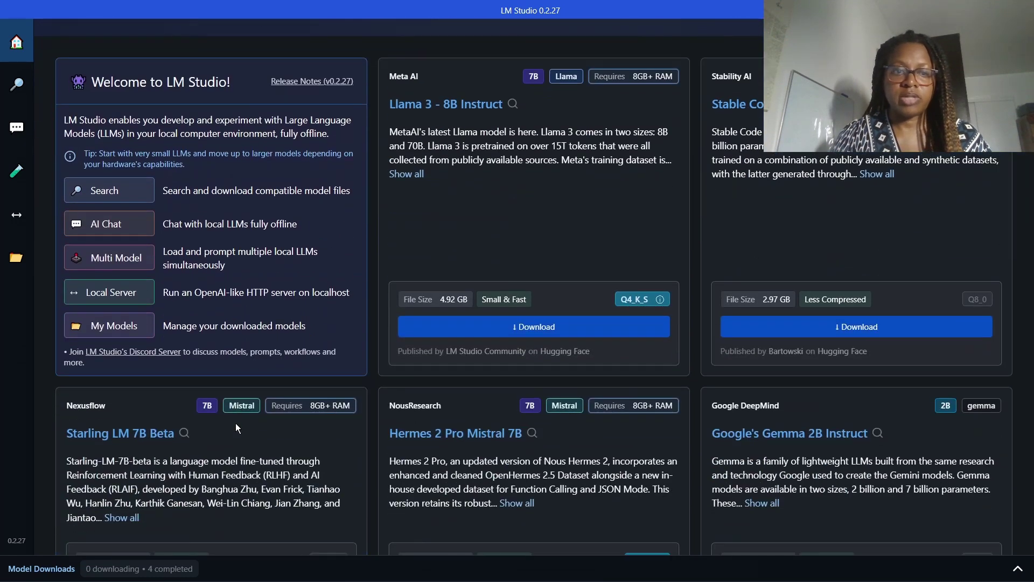
scroll(330, 441, down, 2)
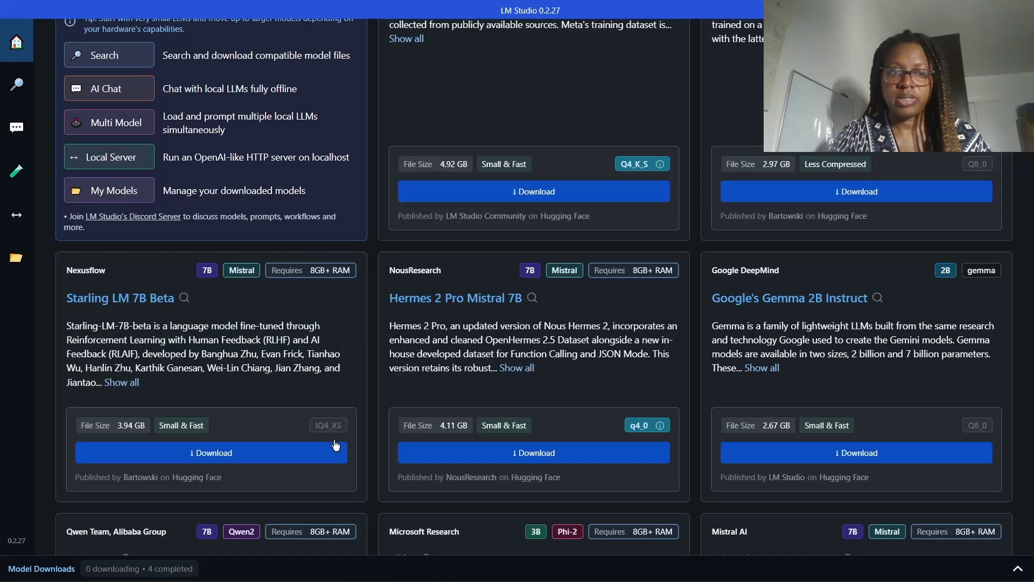
scroll(335, 445, down, 3)
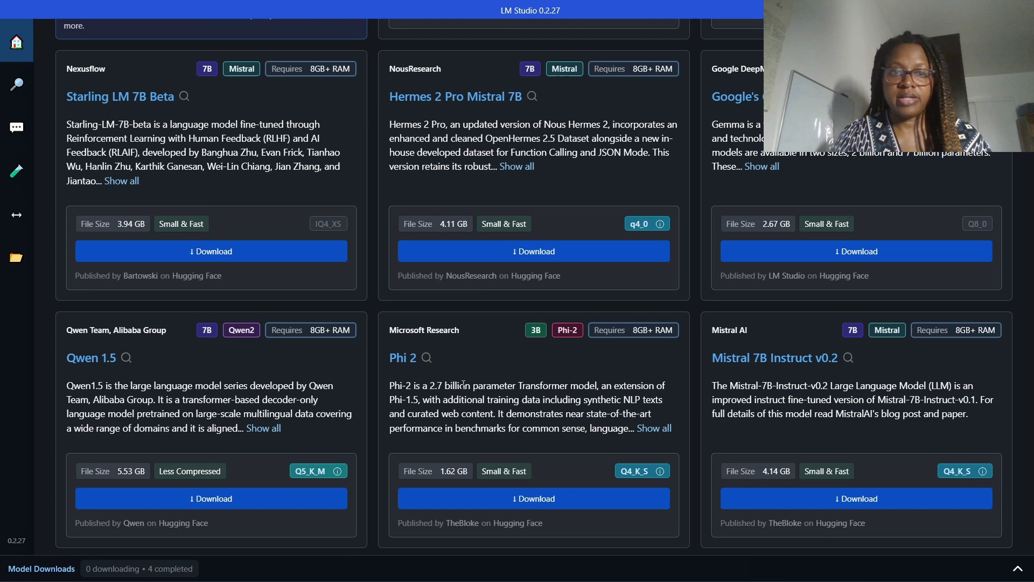
scroll(462, 383, up, 7)
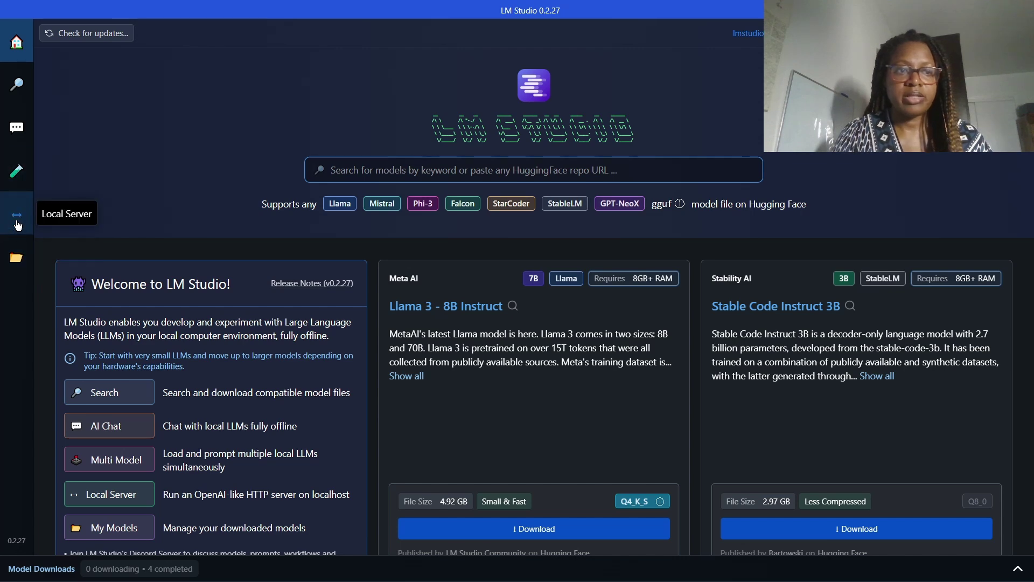
Load the microsoft Phi 3 mini 4k instruct q4 model in the local inference server and get the server running on port 1234.
click(21, 222)
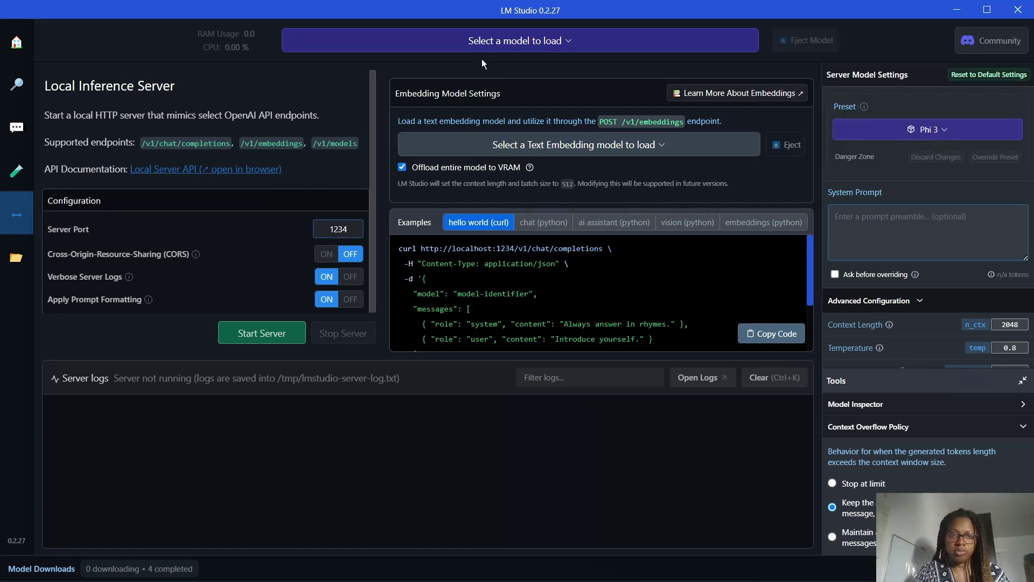
click(555, 42)
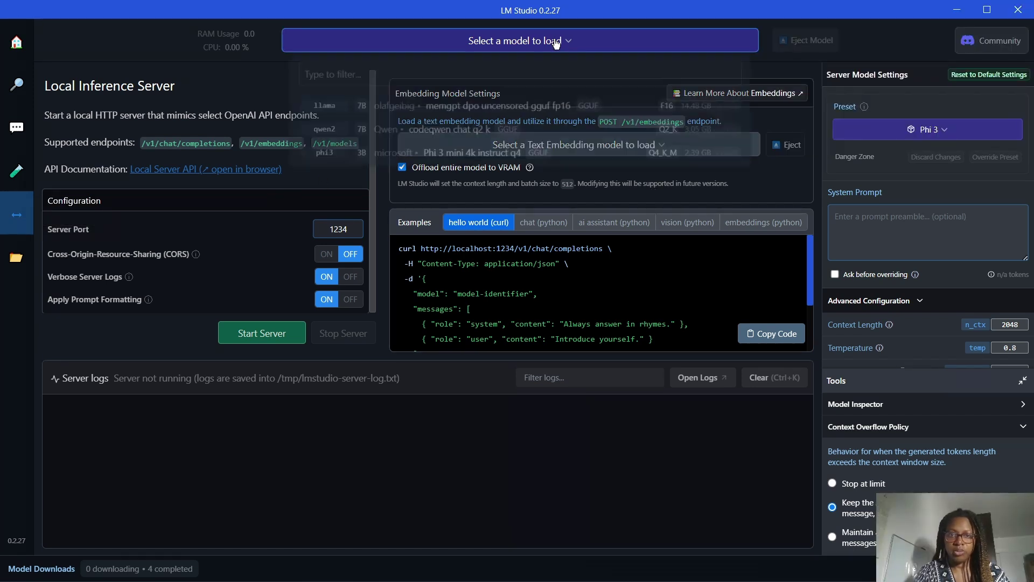
click(443, 157)
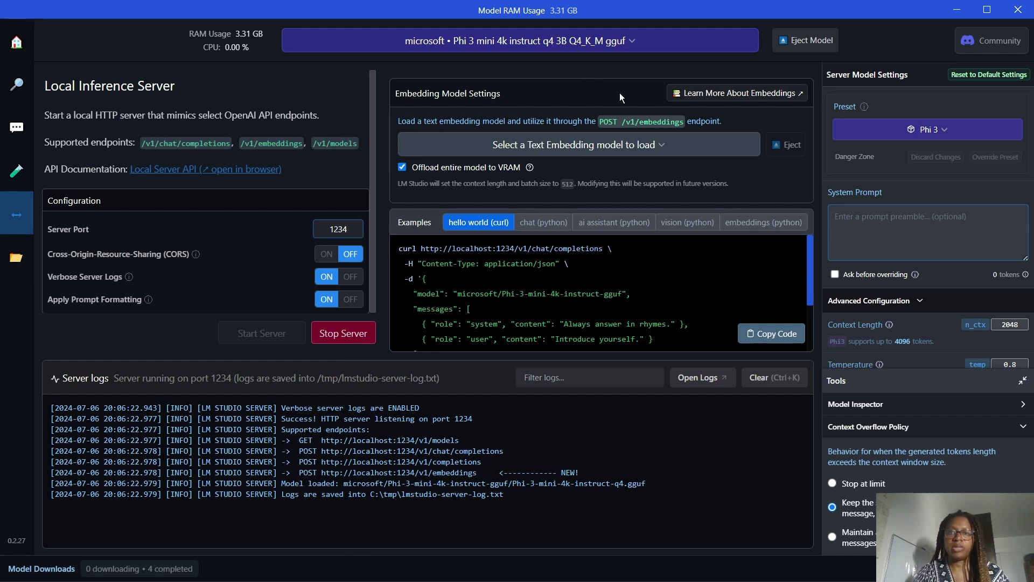
click(580, 150)
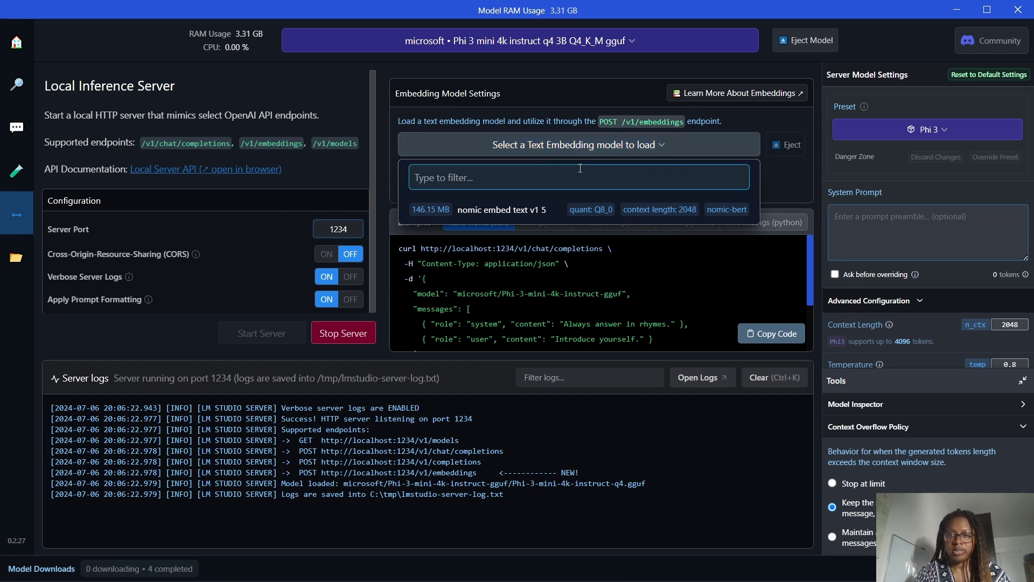
click(538, 210)
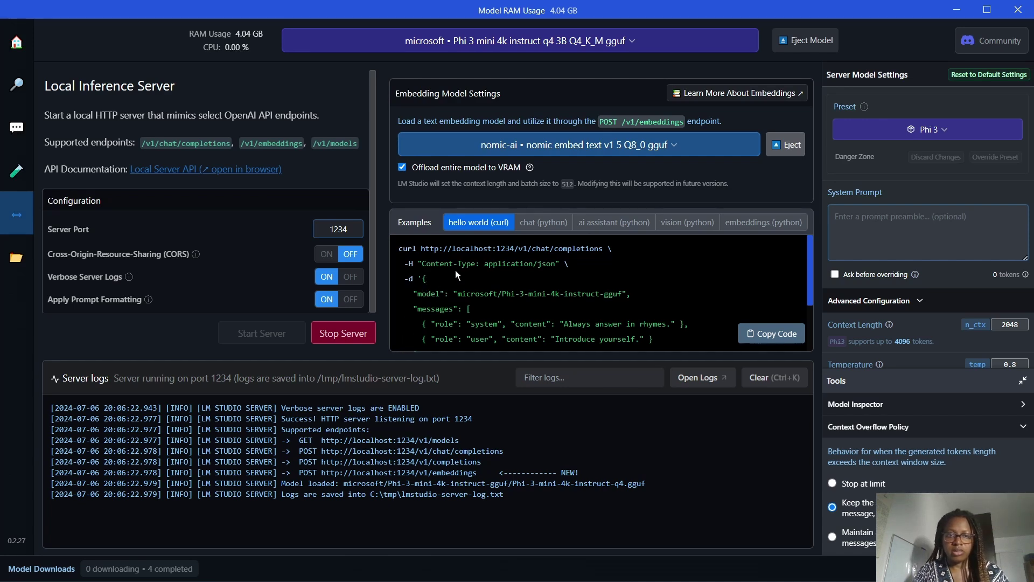
drag(420, 247, 518, 248)
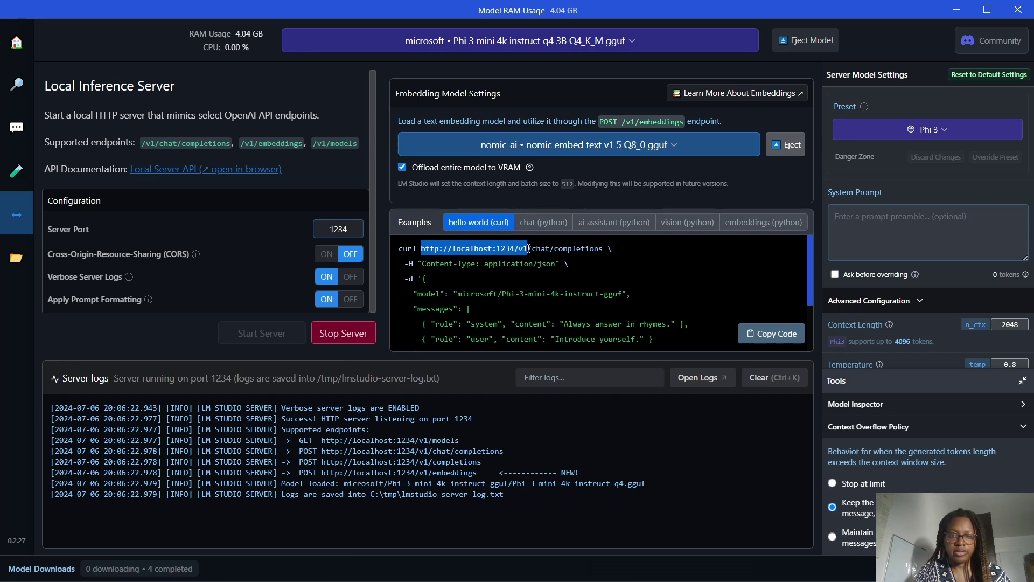
Switch to AnythingLLM and create a new workspace named "chat with my docs".
click(527, 249)
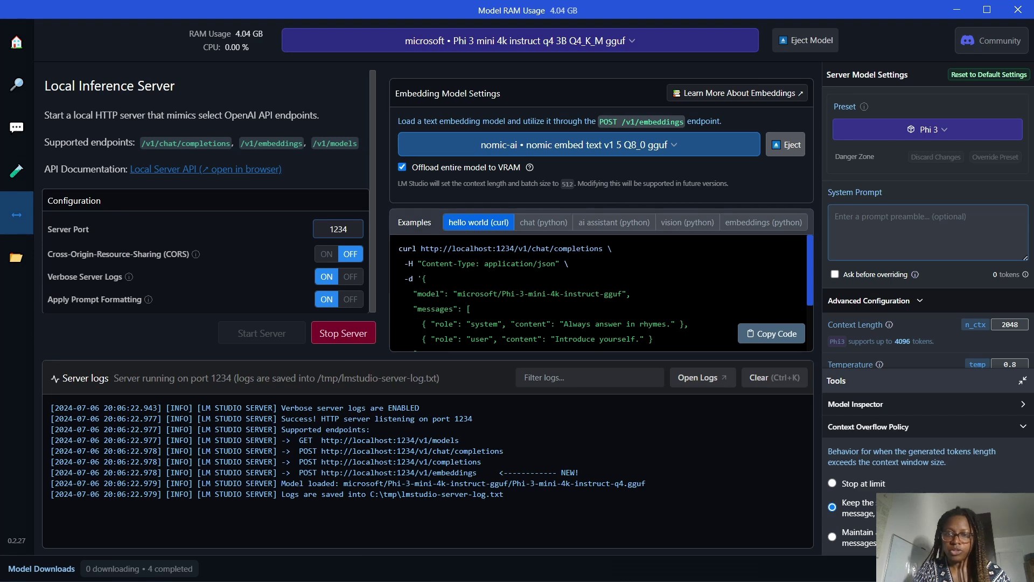
key(alt+Tab)
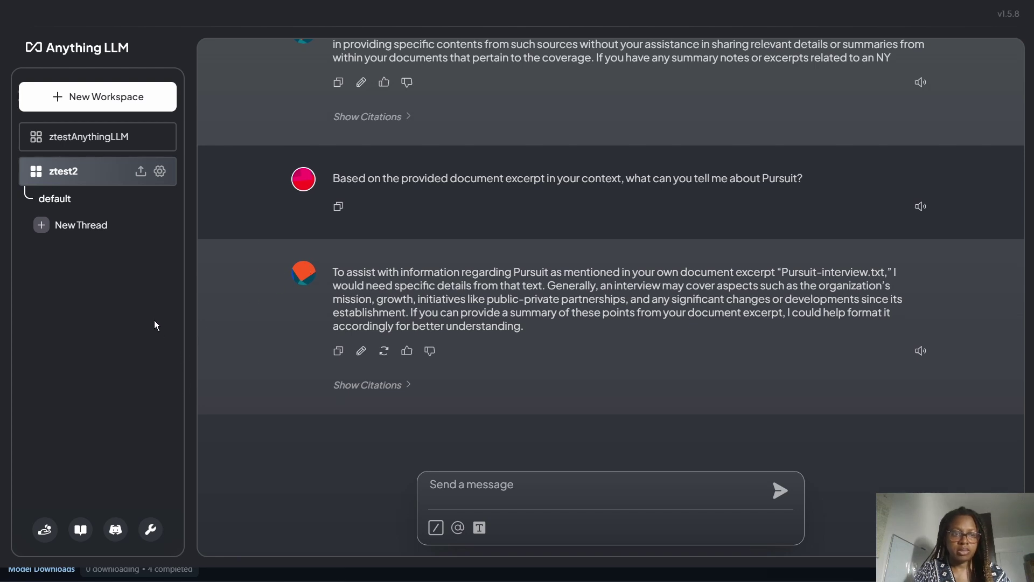
click(105, 105)
click(397, 302)
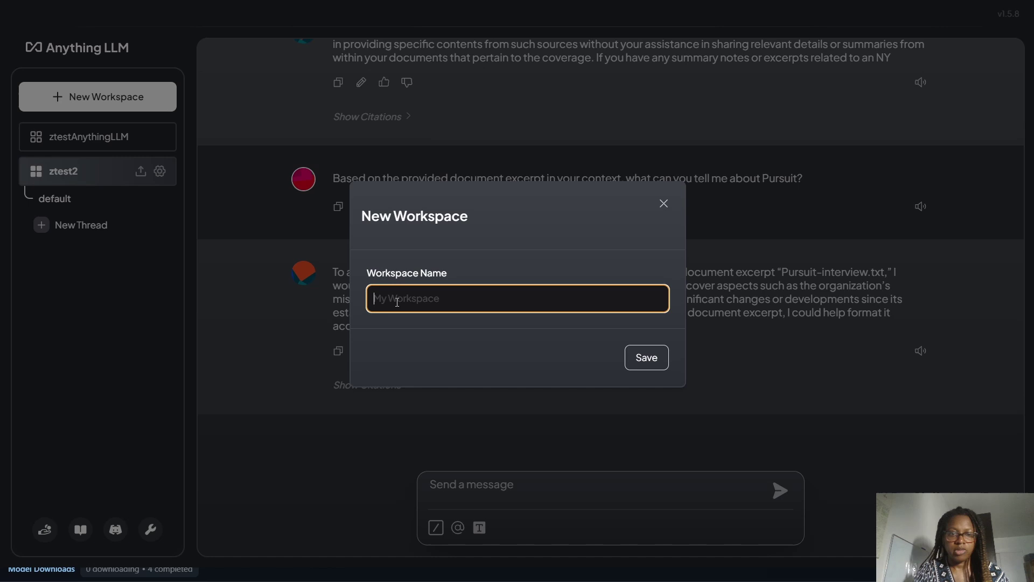
text(chat)
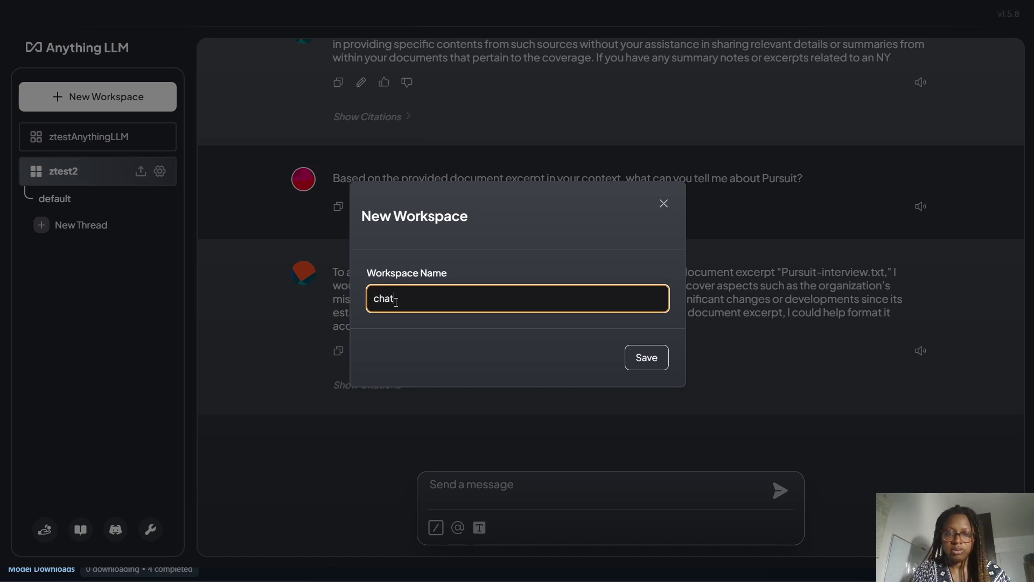
text( with)
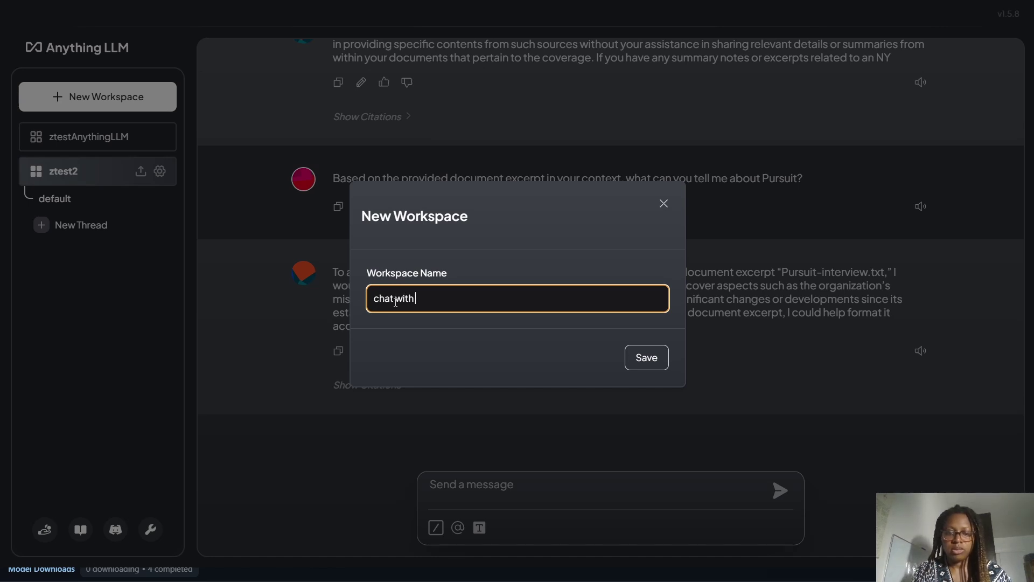
text( my docs)
click(642, 360)
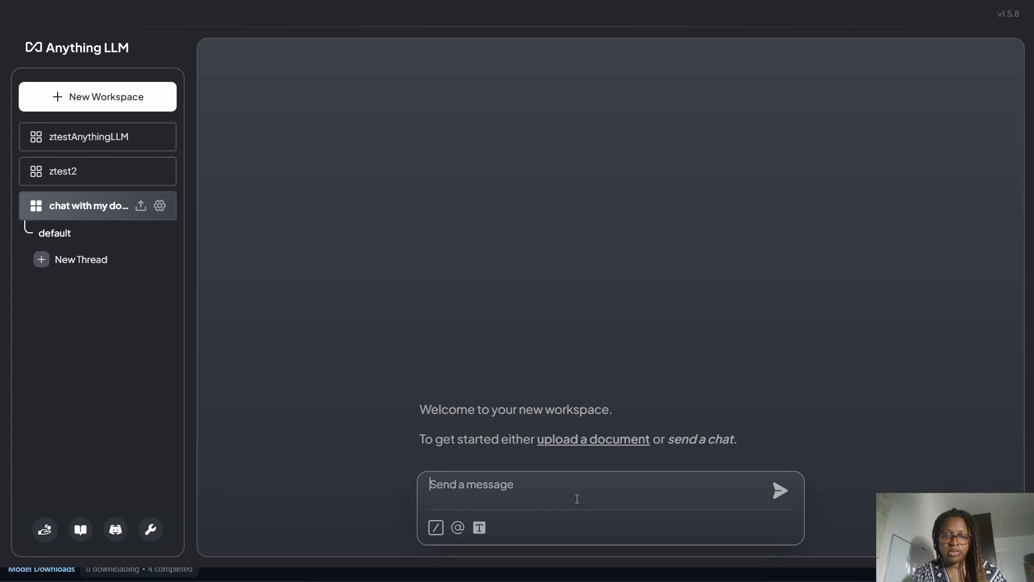
Send the greeting "Hello bot" in the new workspace's chat.
text(Hel)
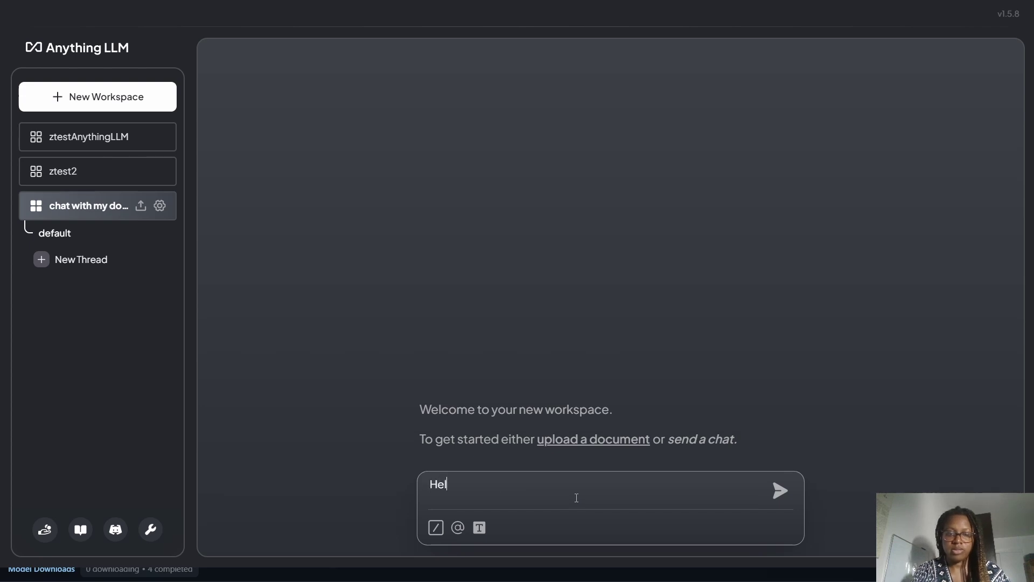
text(lo bot)
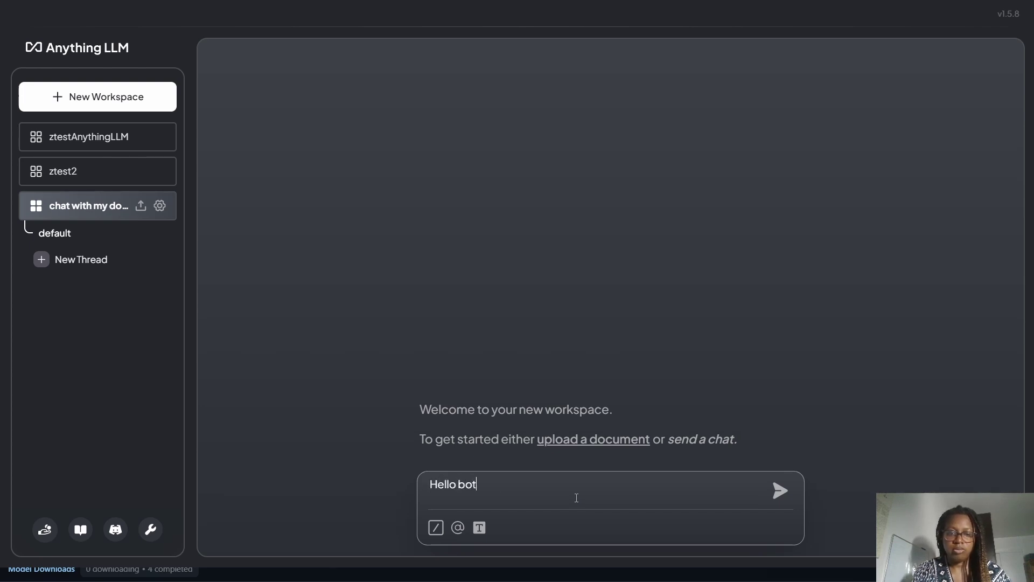
key(Return)
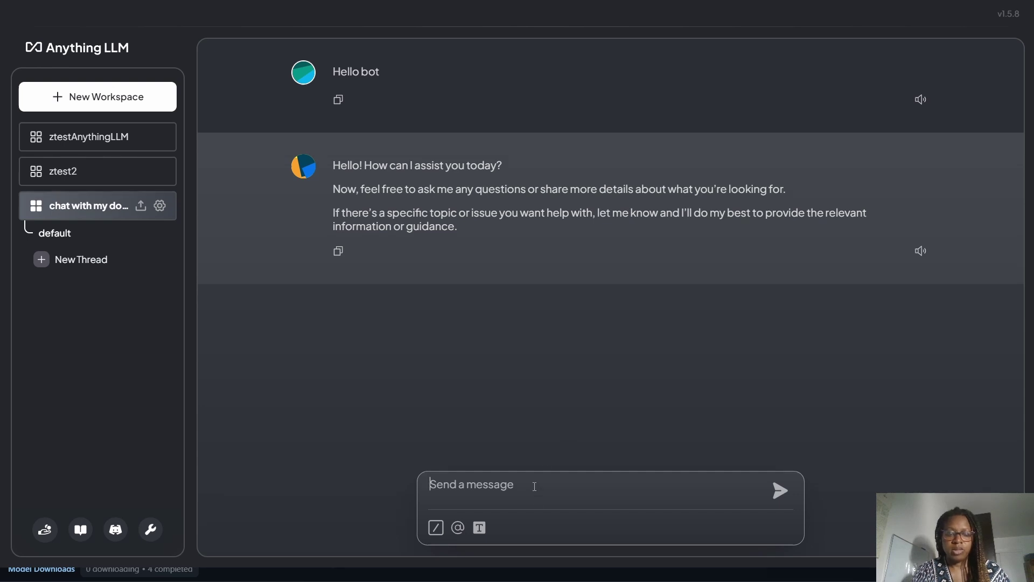
Ask the chat "Based on the documents in your context, what company was the job being applied to in the video transcript?".
text(Based o)
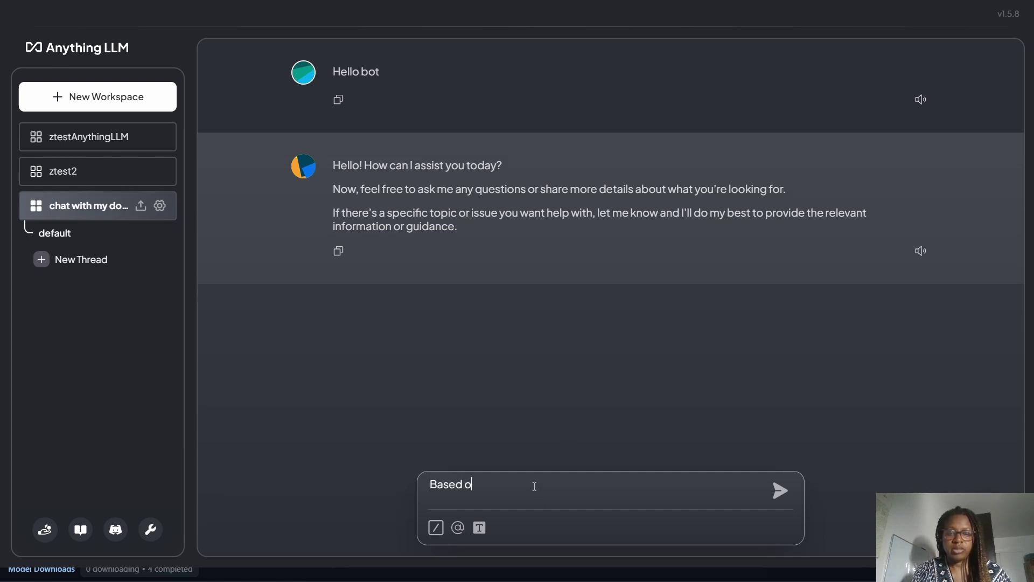
text(n the doc)
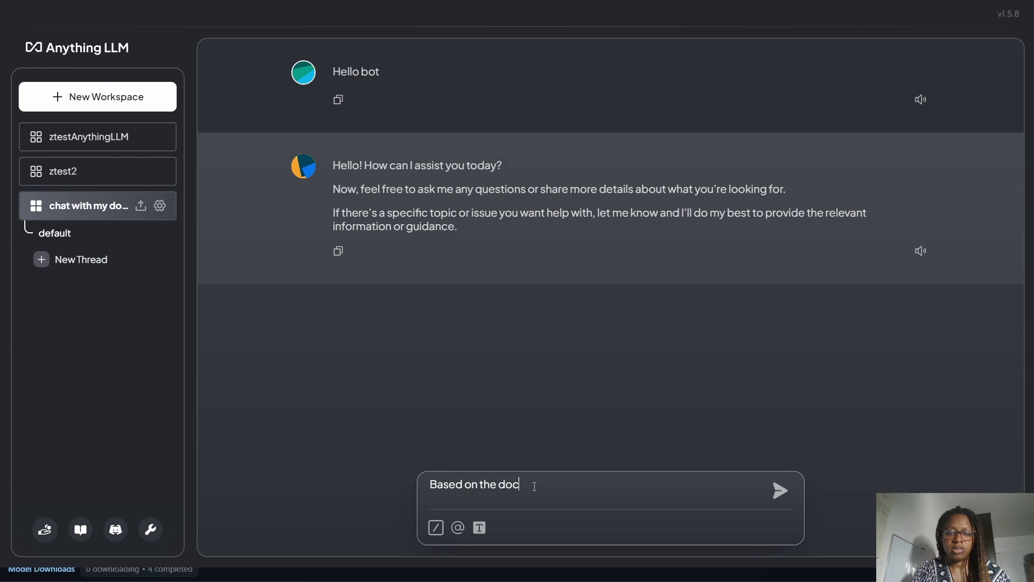
text(uments in you)
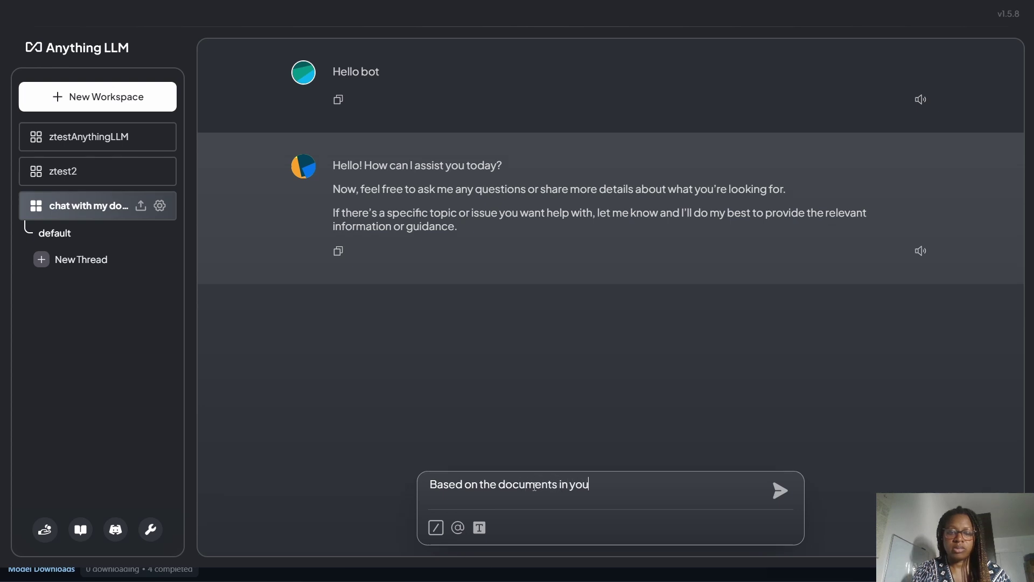
text(r context)
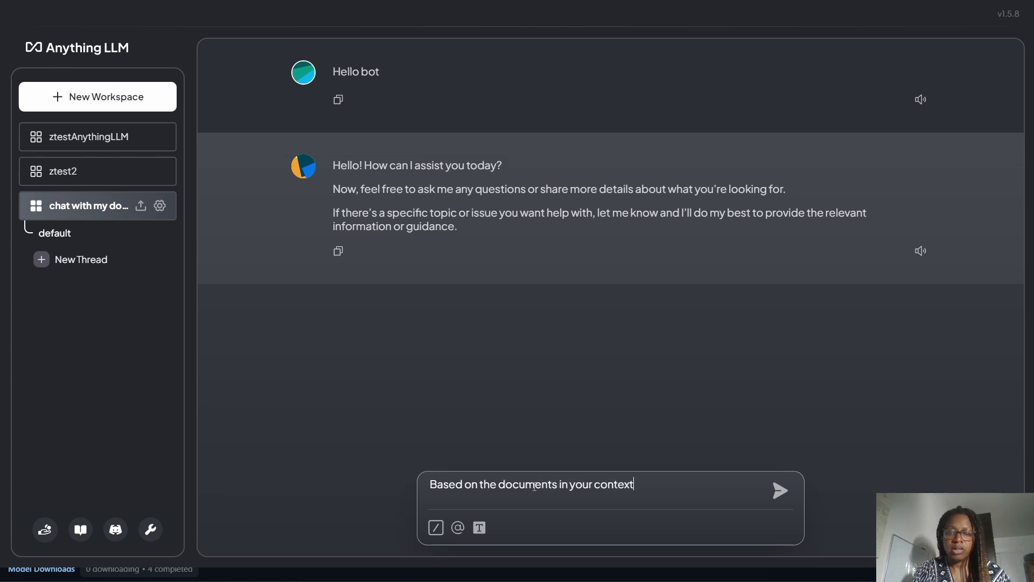
text(, what)
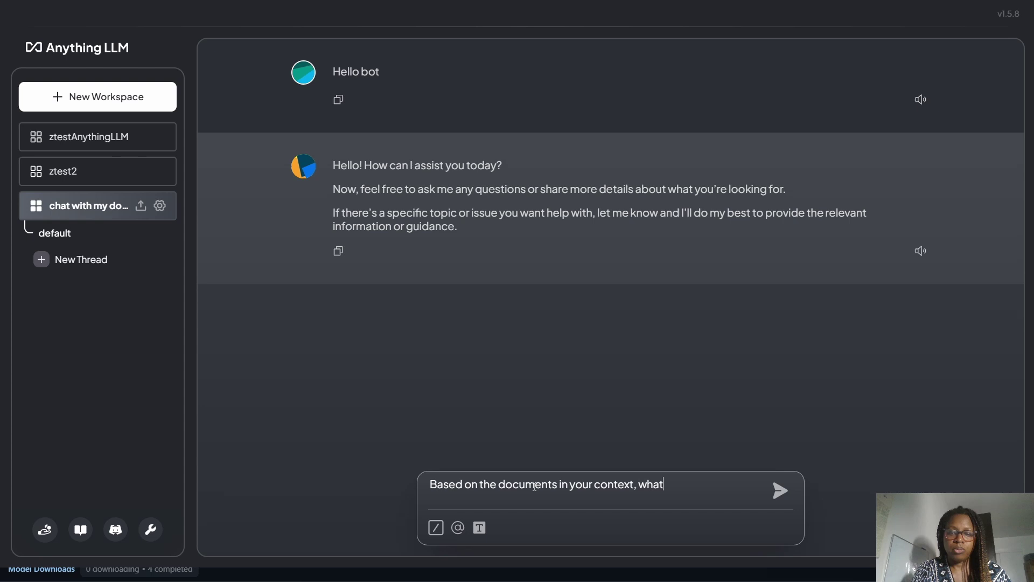
text( compan)
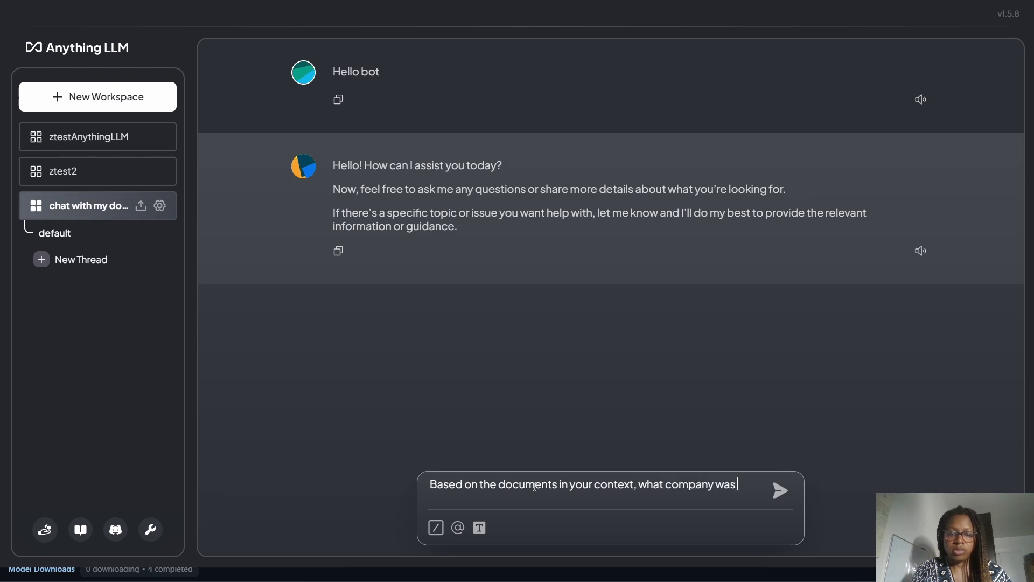
text(y was the job being)
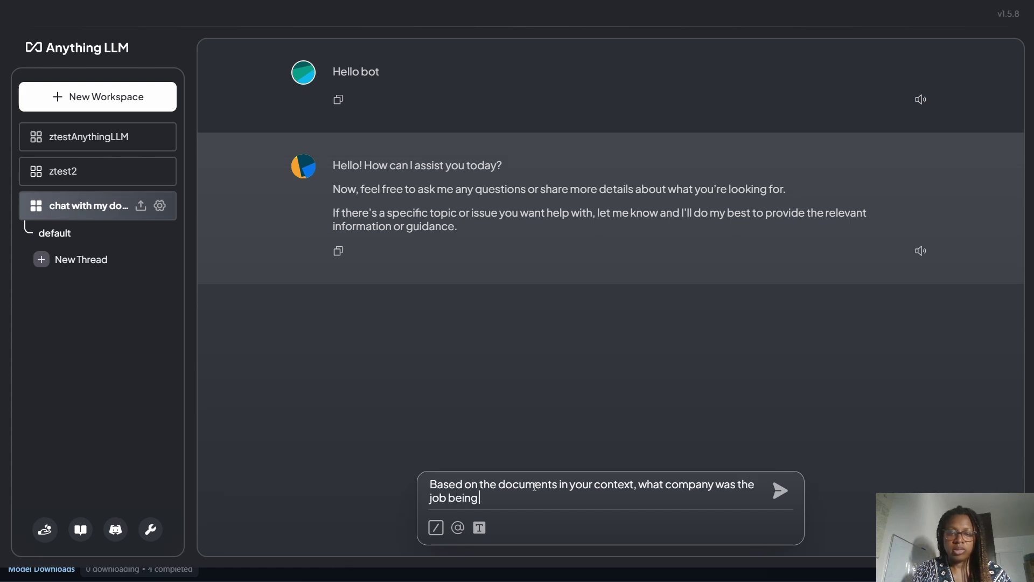
text( applied to in the v)
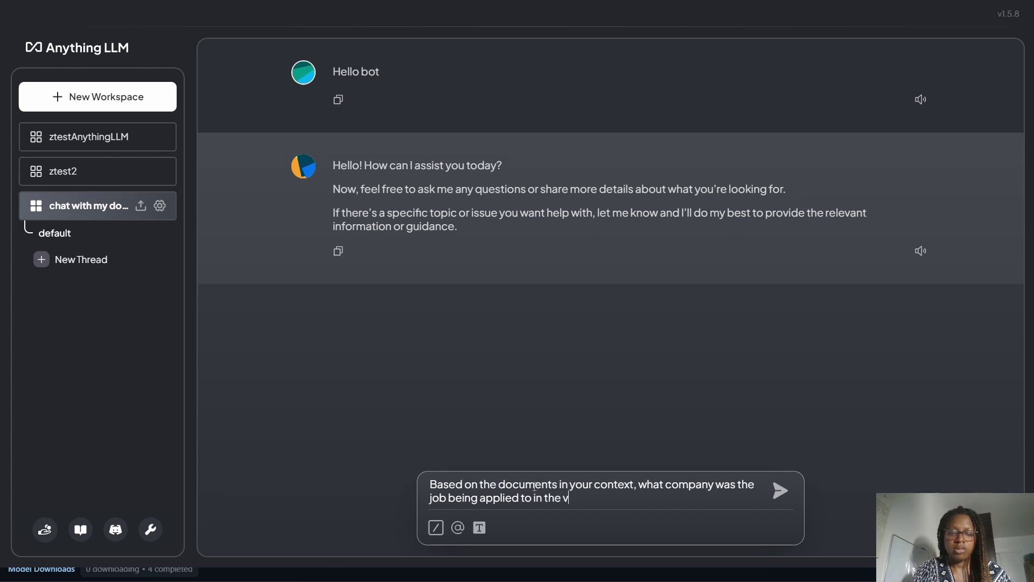
text(ideo transcript?)
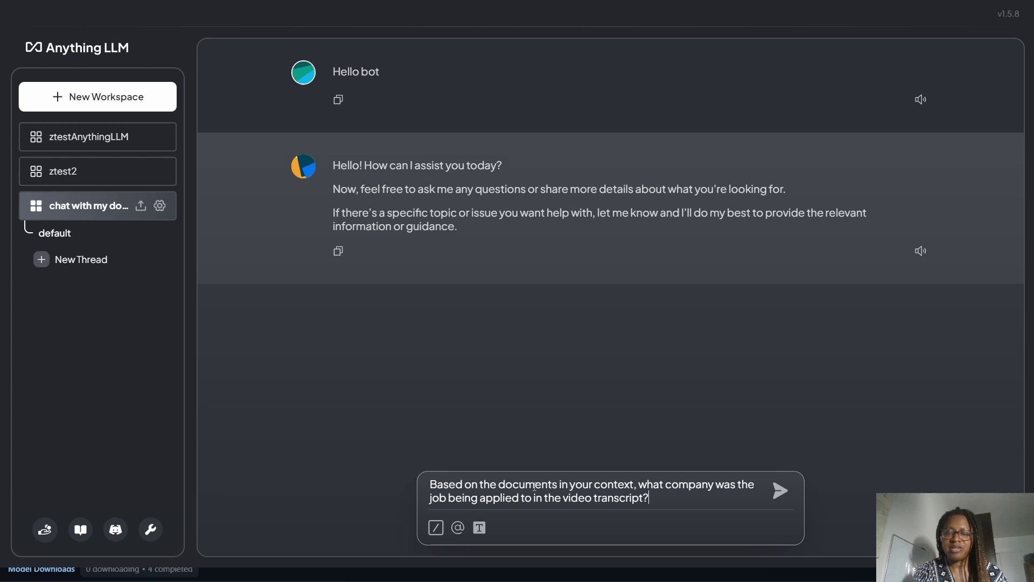
key(Return)
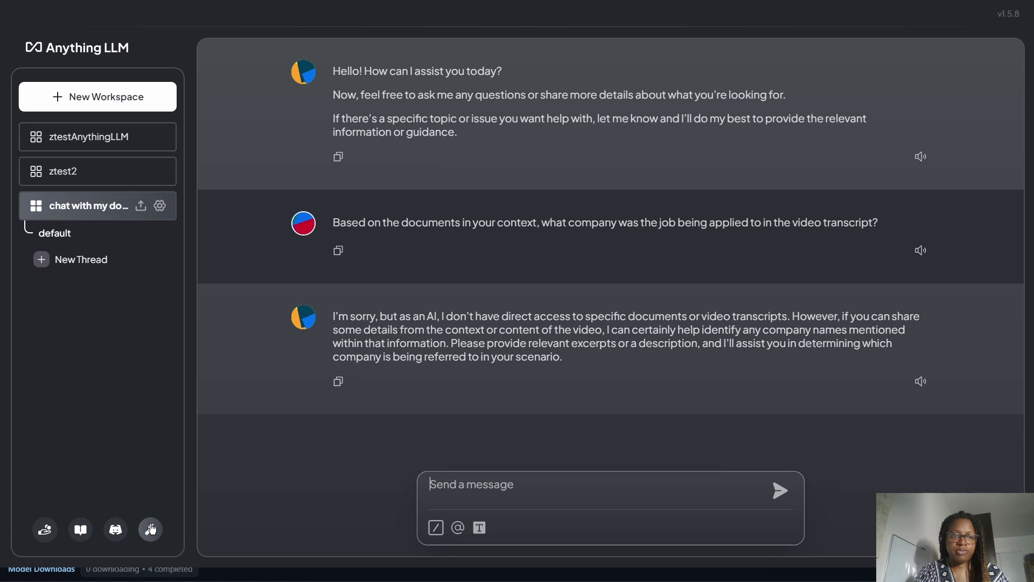
Review the chat settings of the "chat with my docs" workspace, including LLM provider, chat mode, history, prompt and temperature.
click(160, 205)
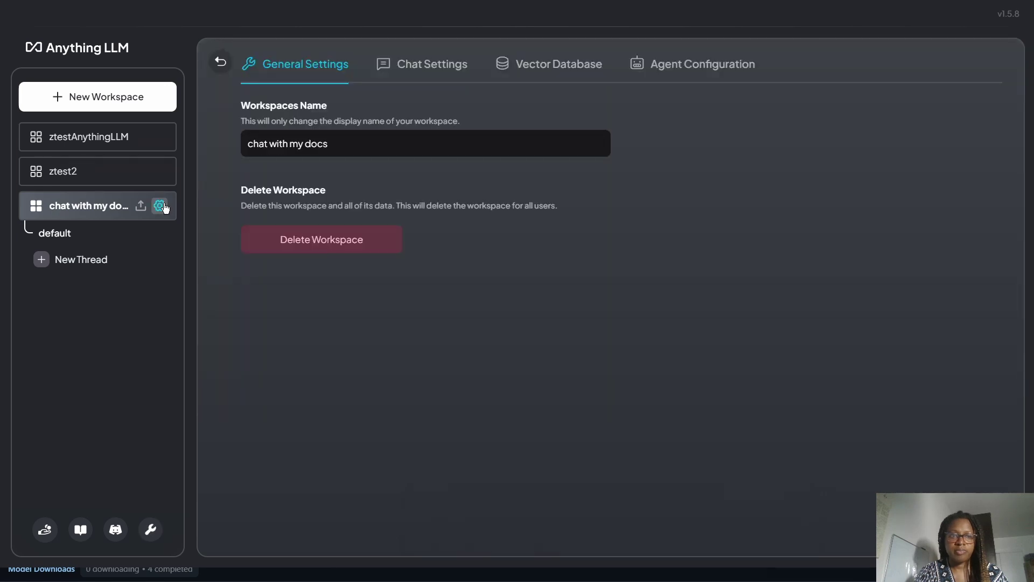
click(419, 64)
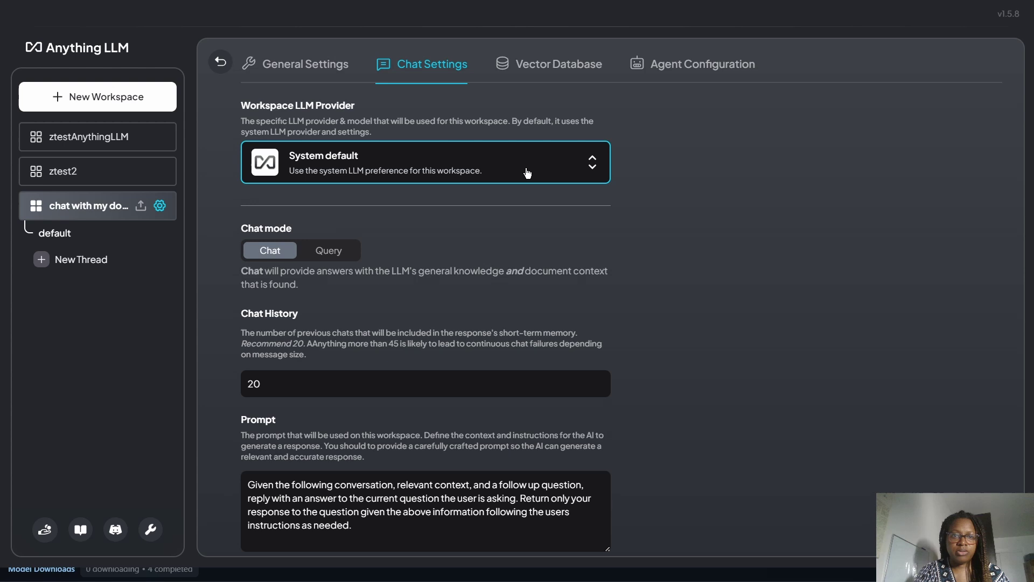
scroll(625, 237, down, 3)
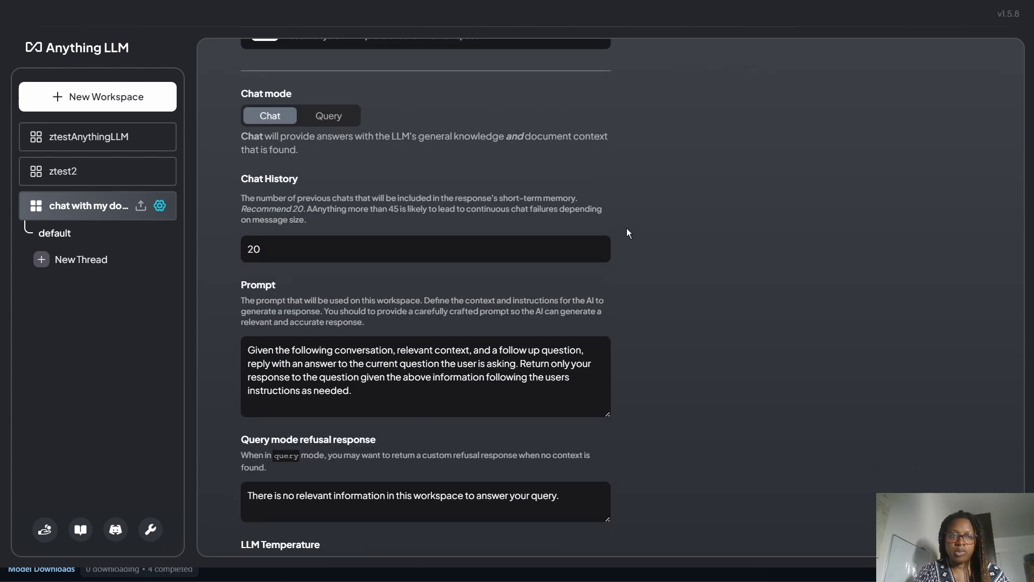
scroll(627, 232, down, 2)
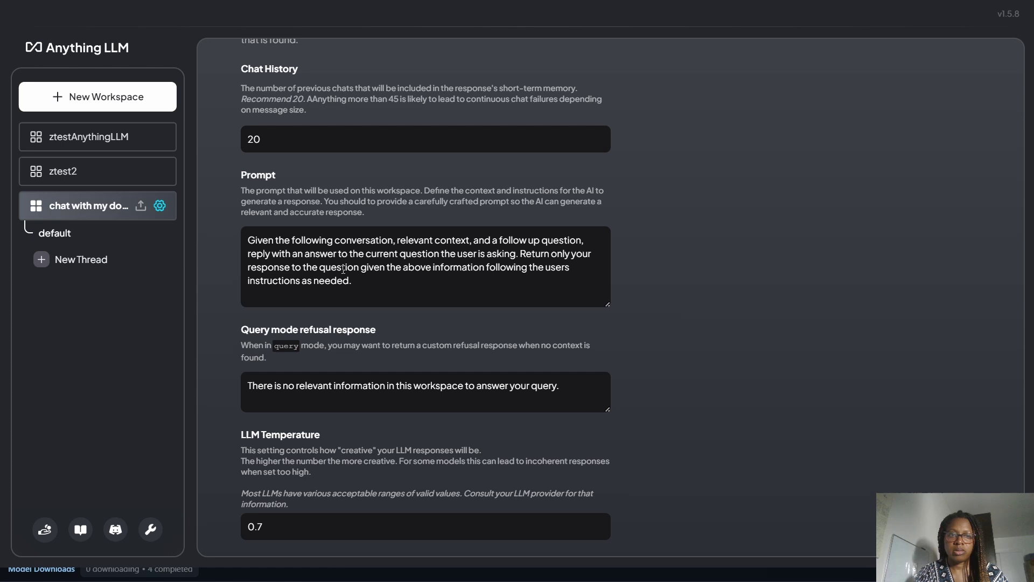
drag(355, 282, 249, 237)
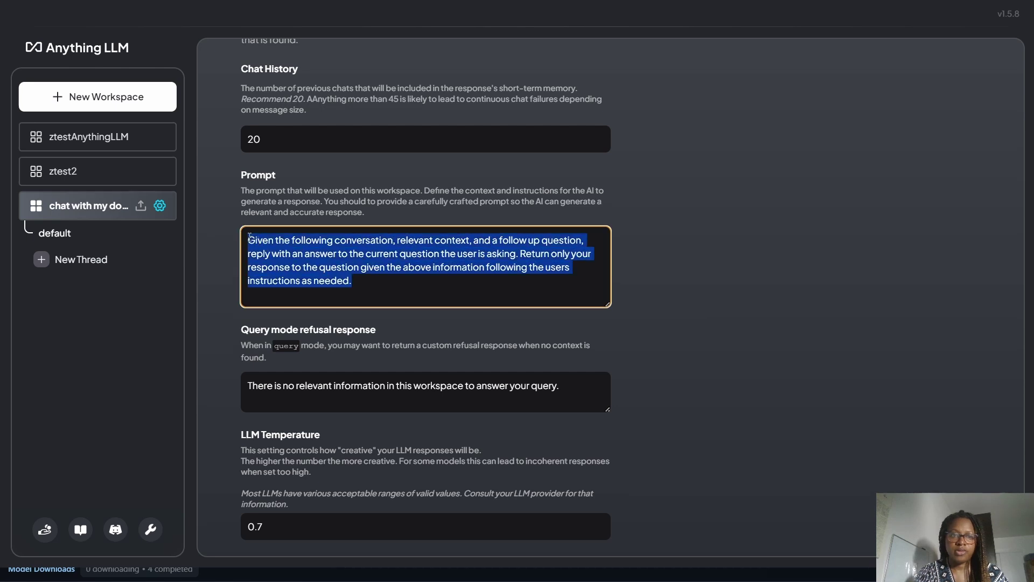
click(550, 267)
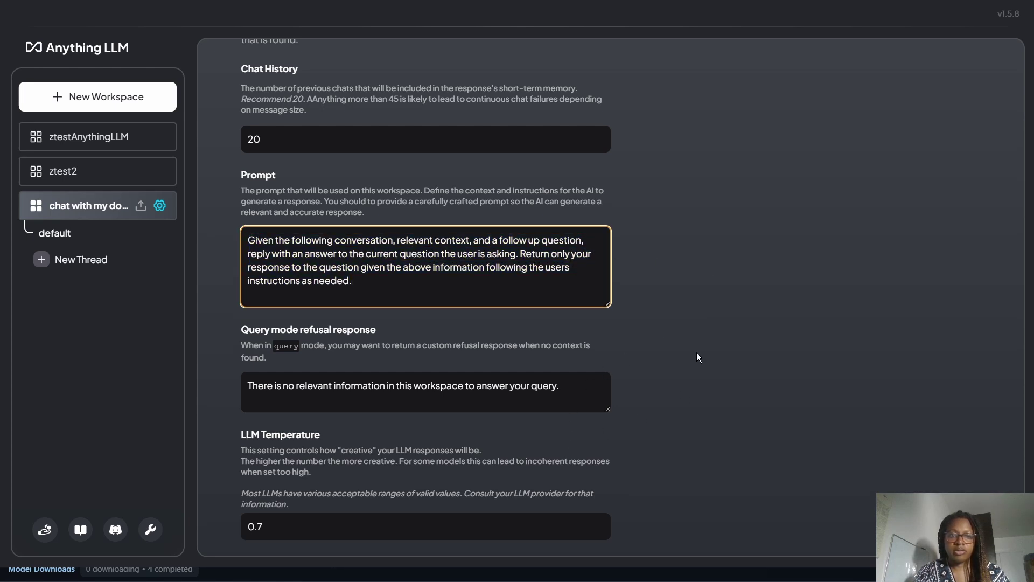
scroll(702, 329, up, 5)
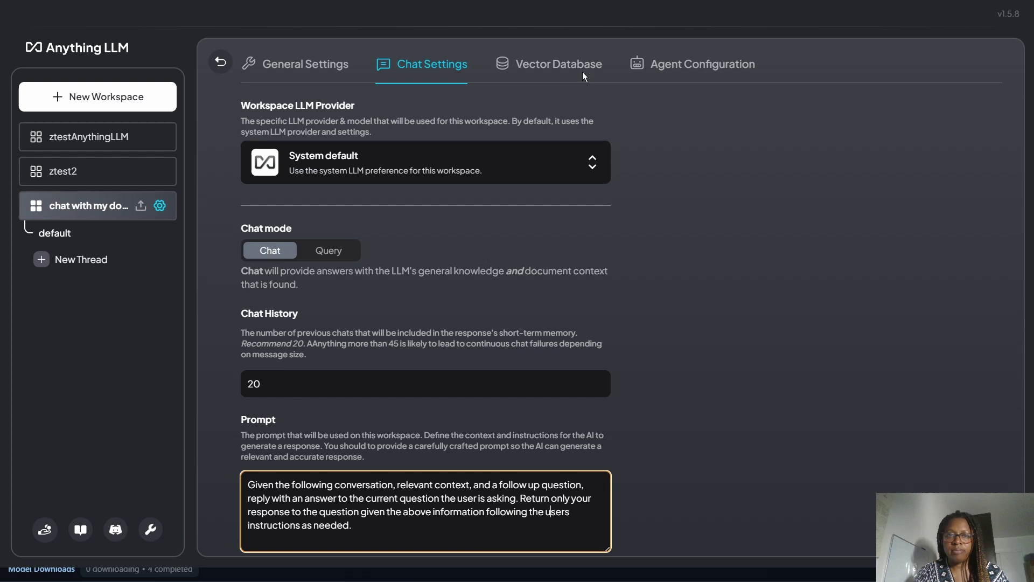
Look through the LLM providers offered for the workspace agent in its agent configuration, and close the list without choosing one.
click(660, 66)
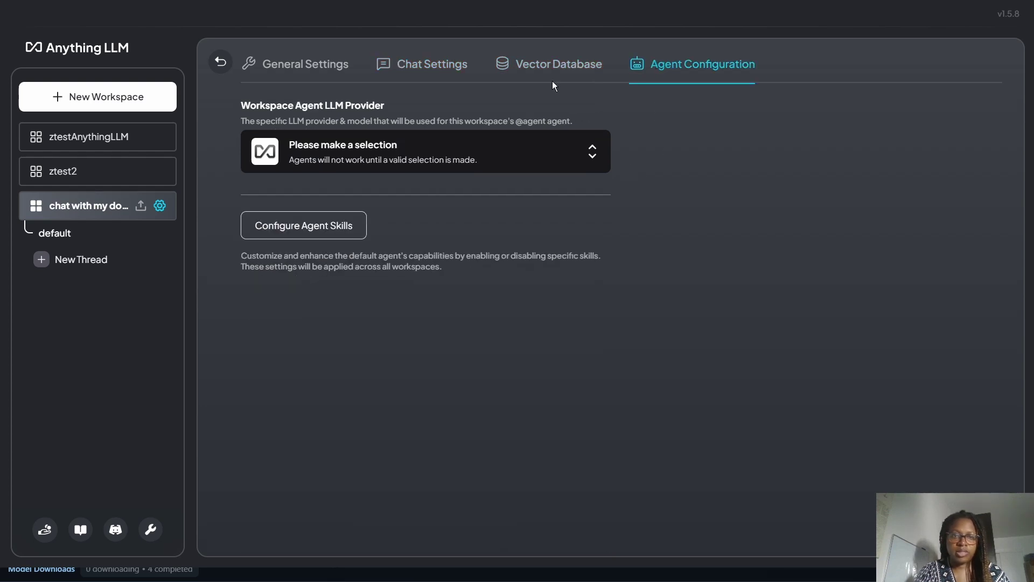
click(599, 161)
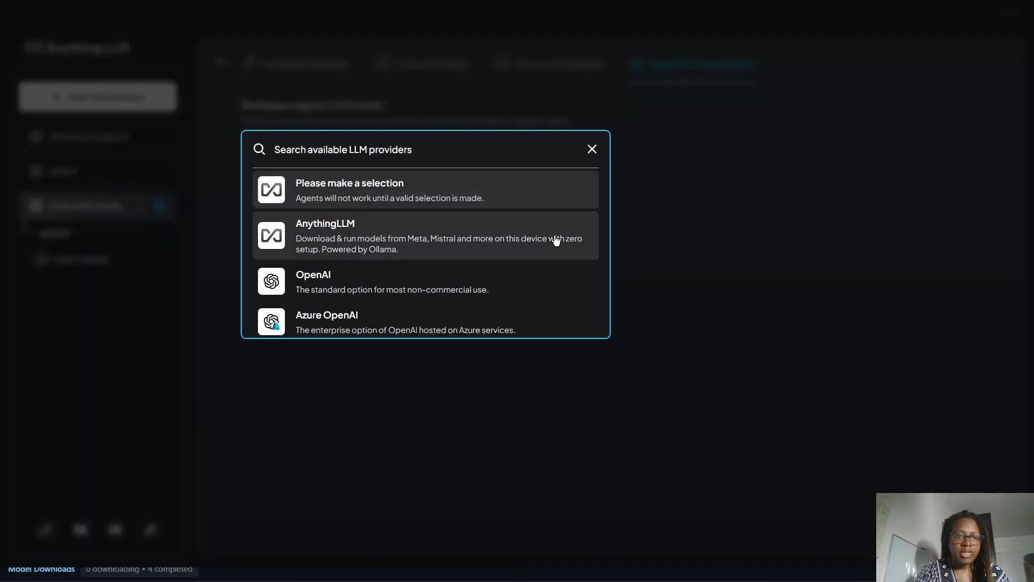
scroll(572, 252, down, 3)
scroll(573, 247, down, 2)
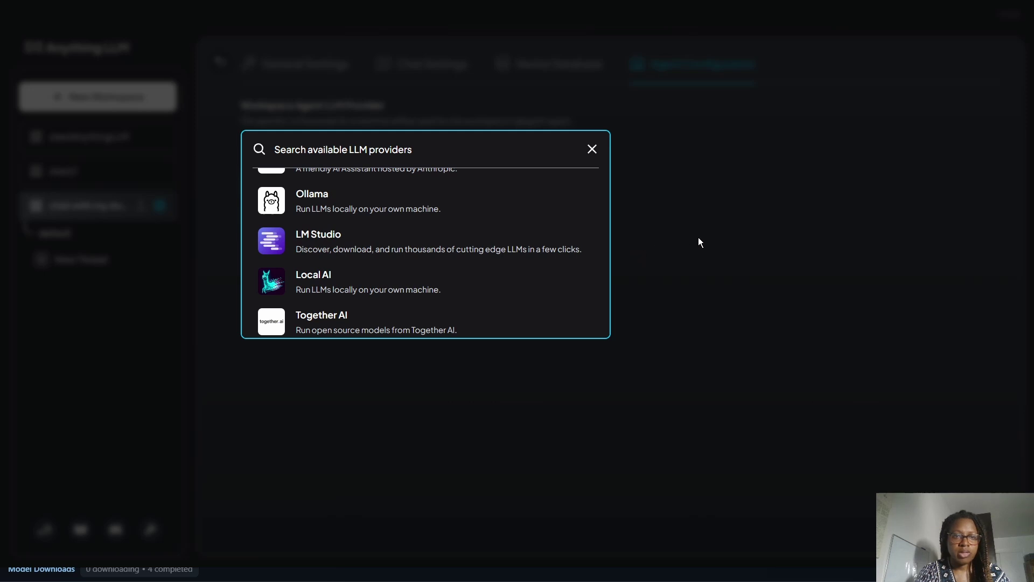
scroll(554, 210, up, 5)
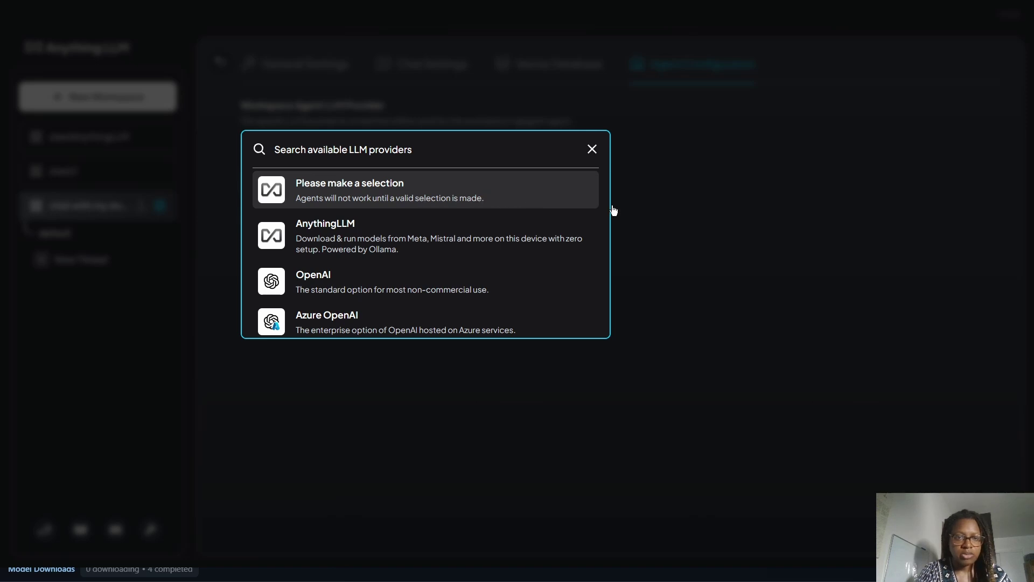
click(698, 182)
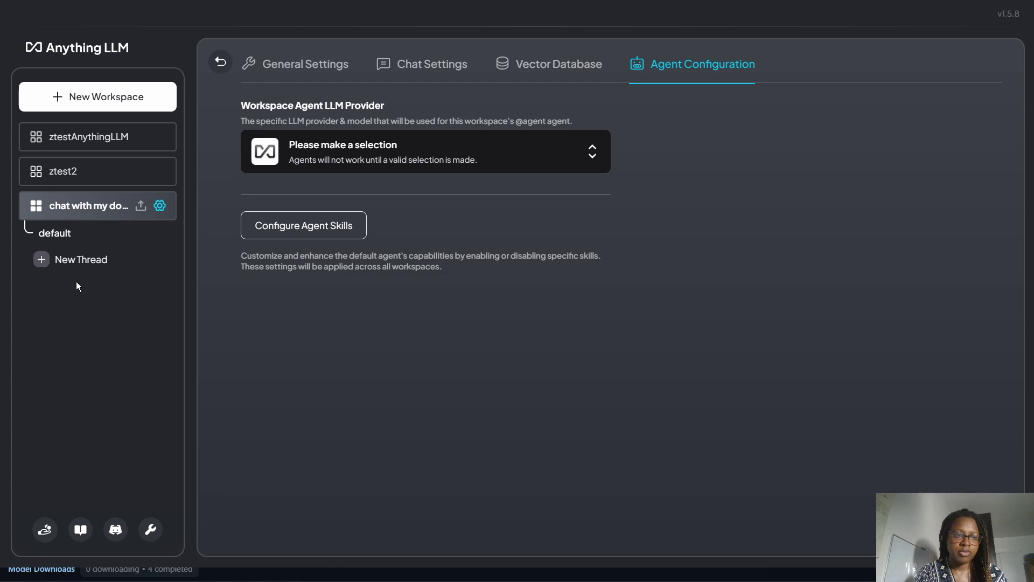
Move youtube.txt from custom-documents into the "chat with my docs" workspace, then save and embed it.
click(140, 205)
click(102, 176)
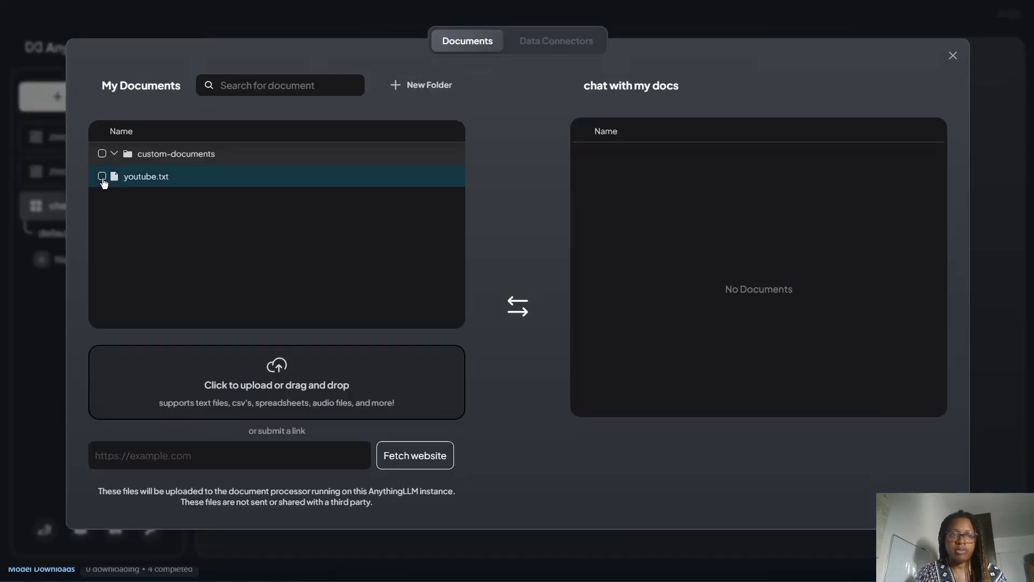
click(102, 176)
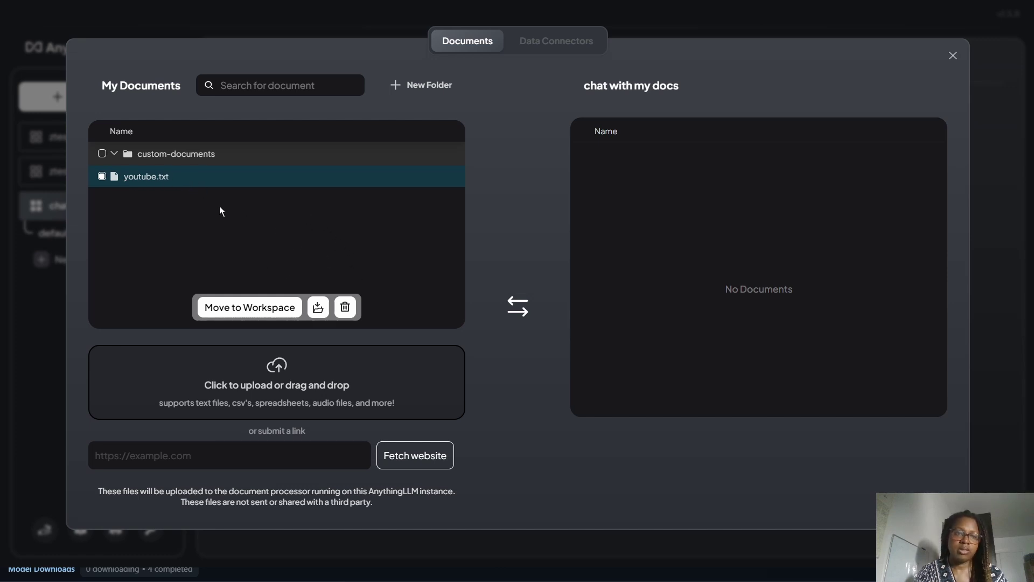
click(269, 307)
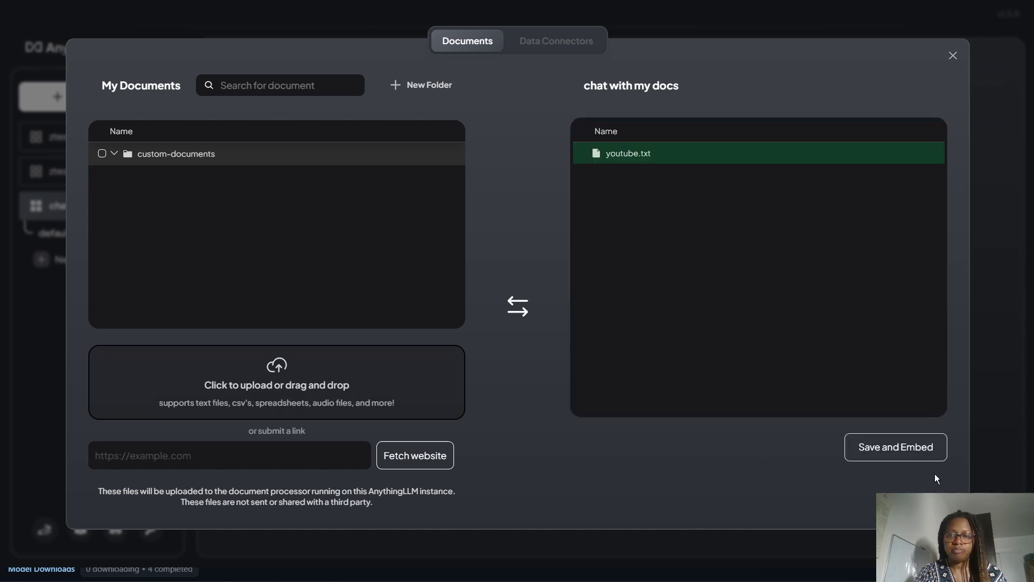
click(902, 455)
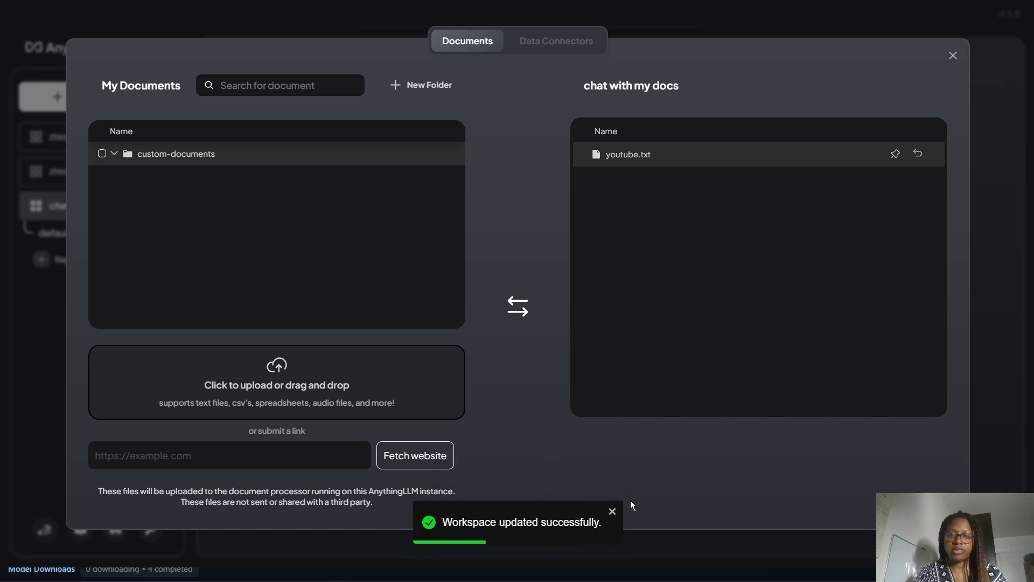
Return to the workspace chat and resend "Based on the documents in your context, what company was the job being applied to in the video transcript?".
click(953, 57)
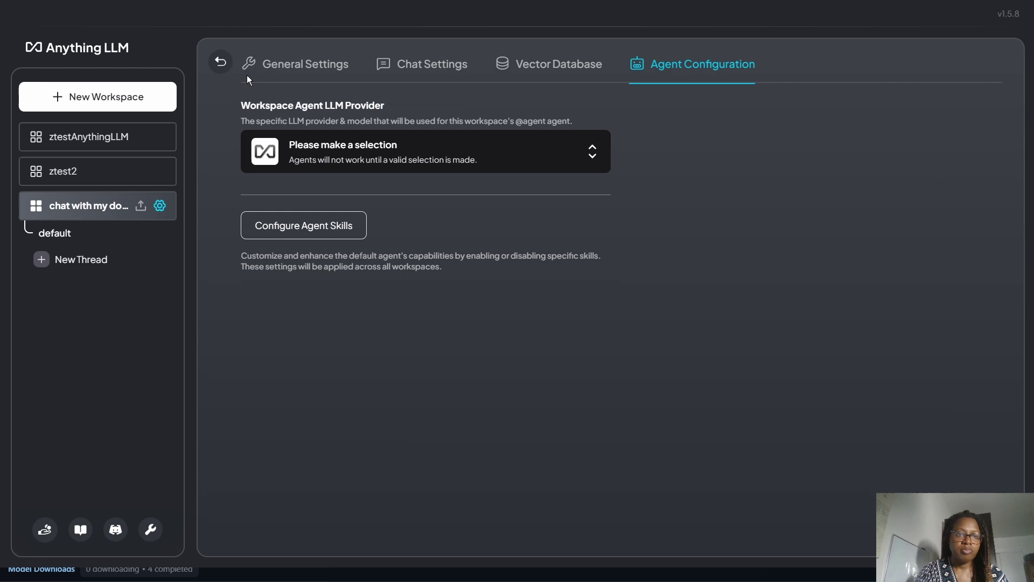
click(219, 62)
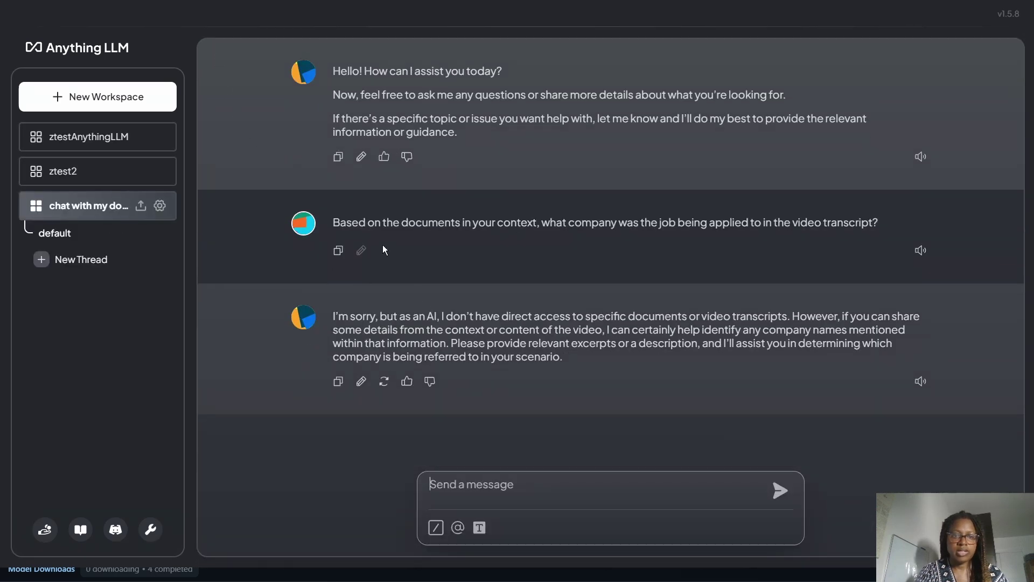
drag(332, 222, 878, 221)
key(ctrl+c)
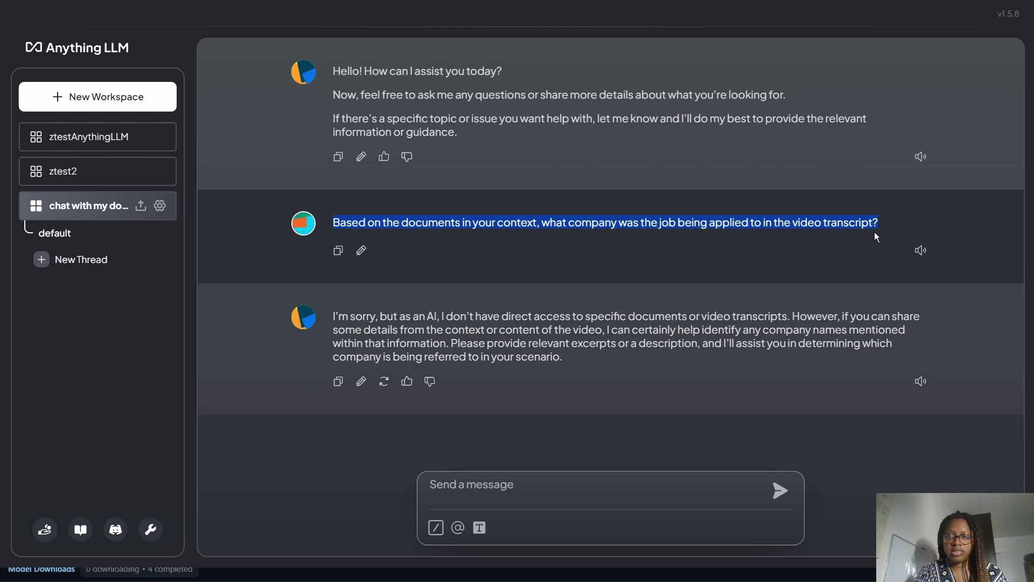
click(586, 498)
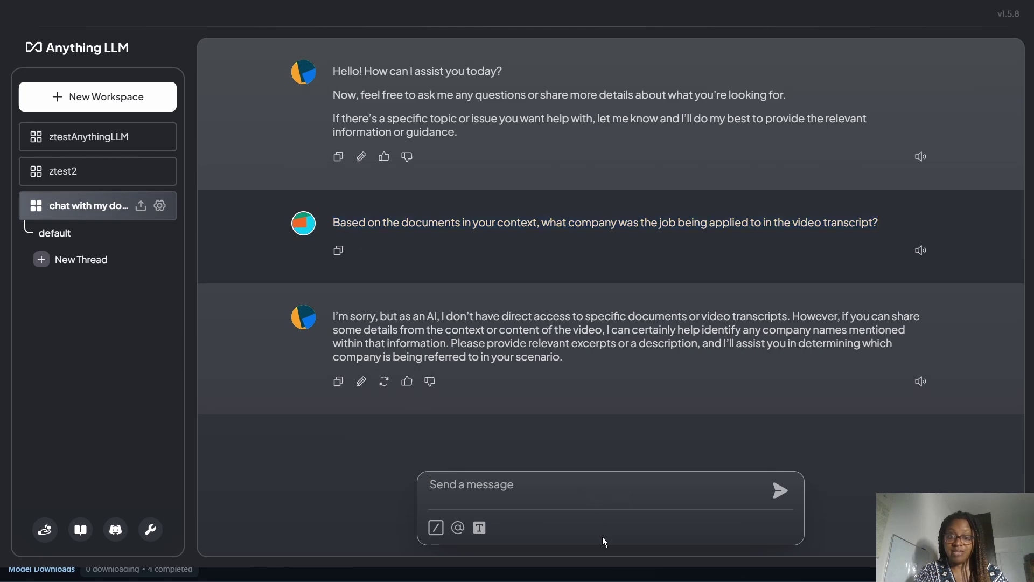
key(ctrl+v)
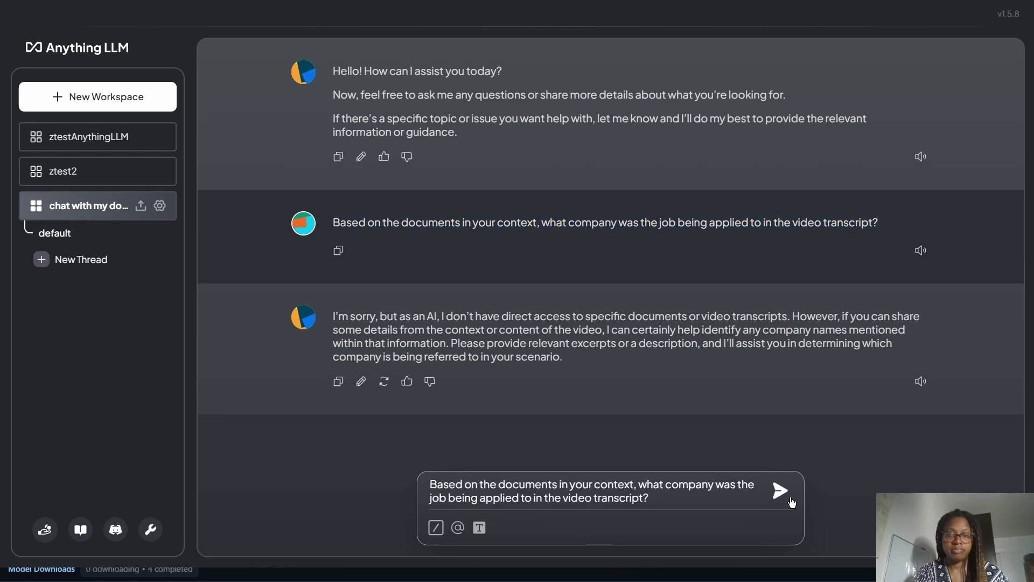
click(782, 491)
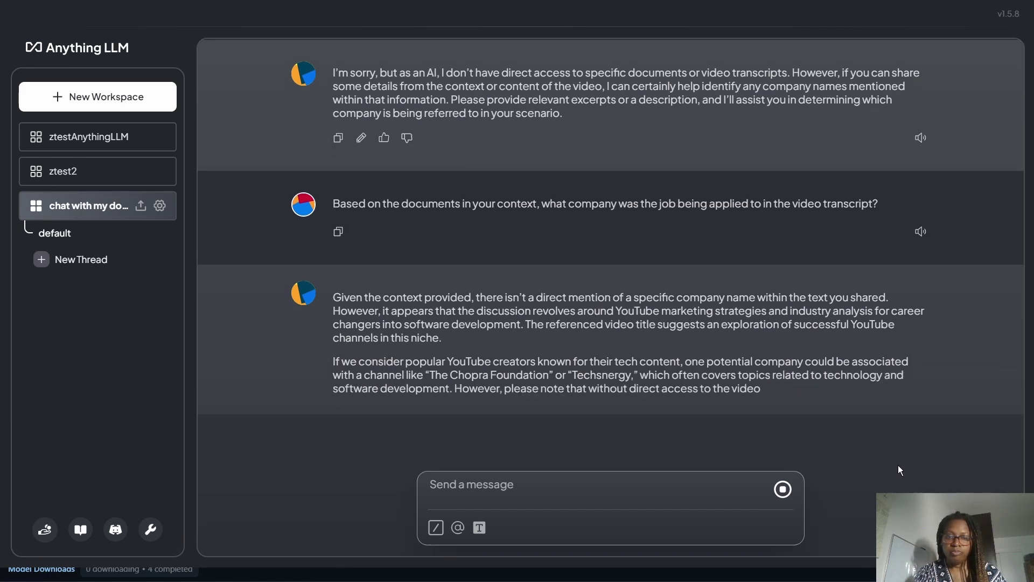
Stop the response being generated and ask the chat "Was Bitly mentioned?".
click(782, 489)
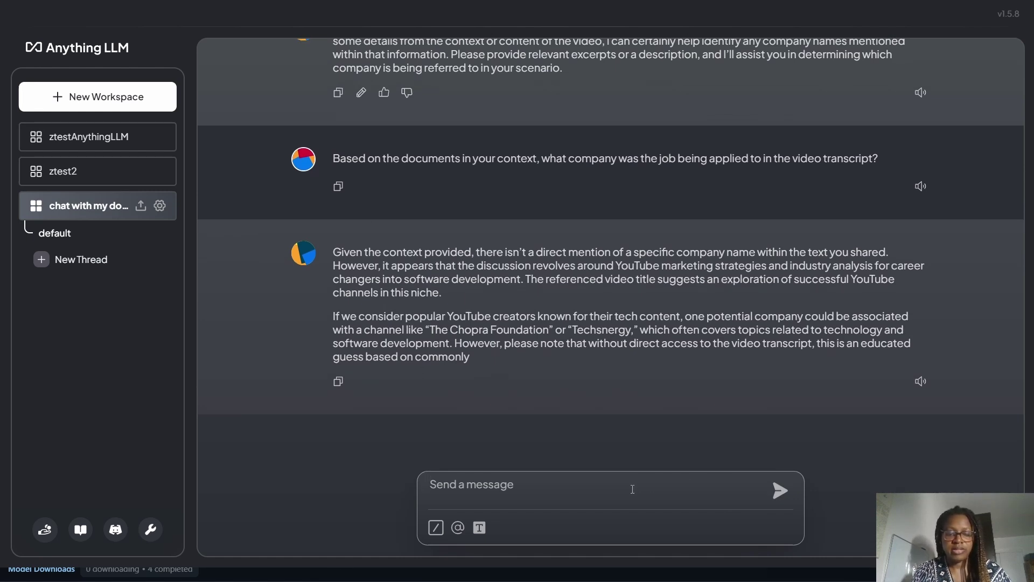
text(Was)
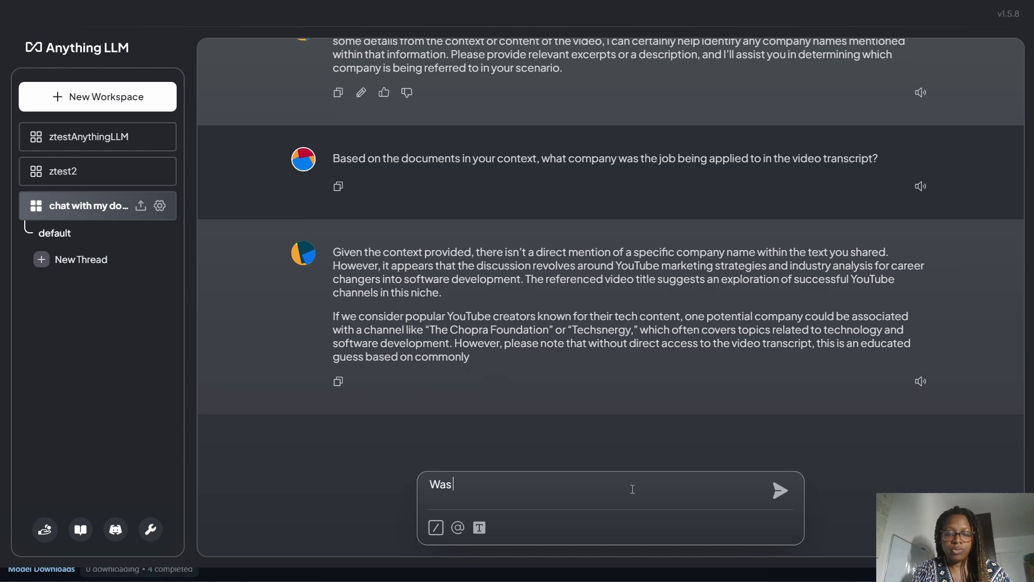
text( Bitly)
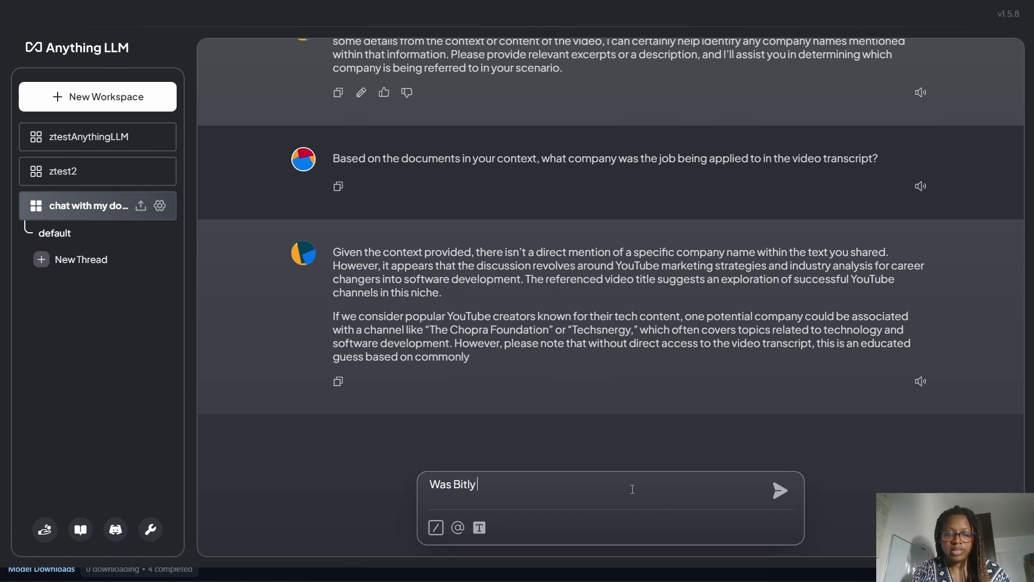
text( mentioned)
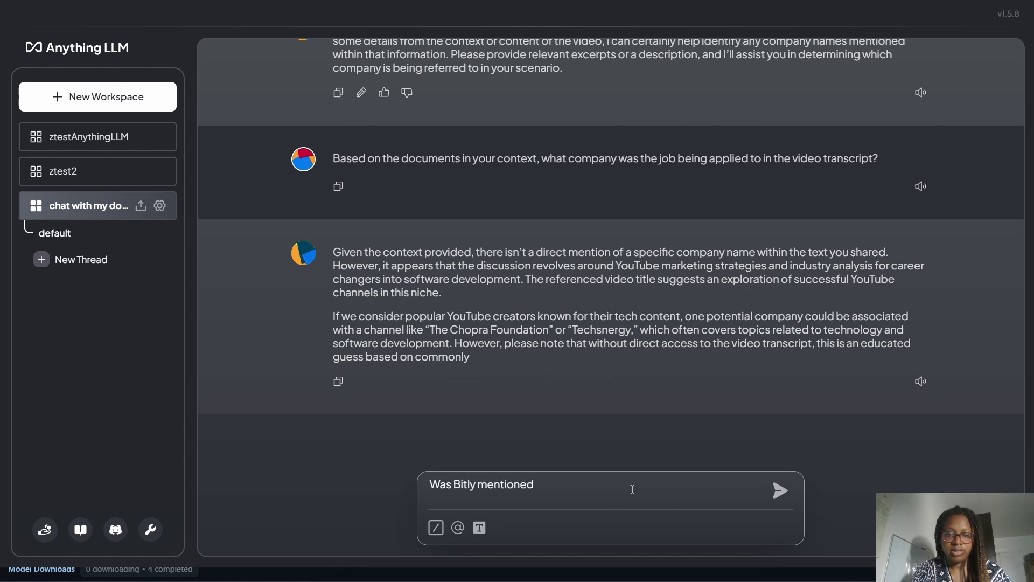
text(?)
key(Return)
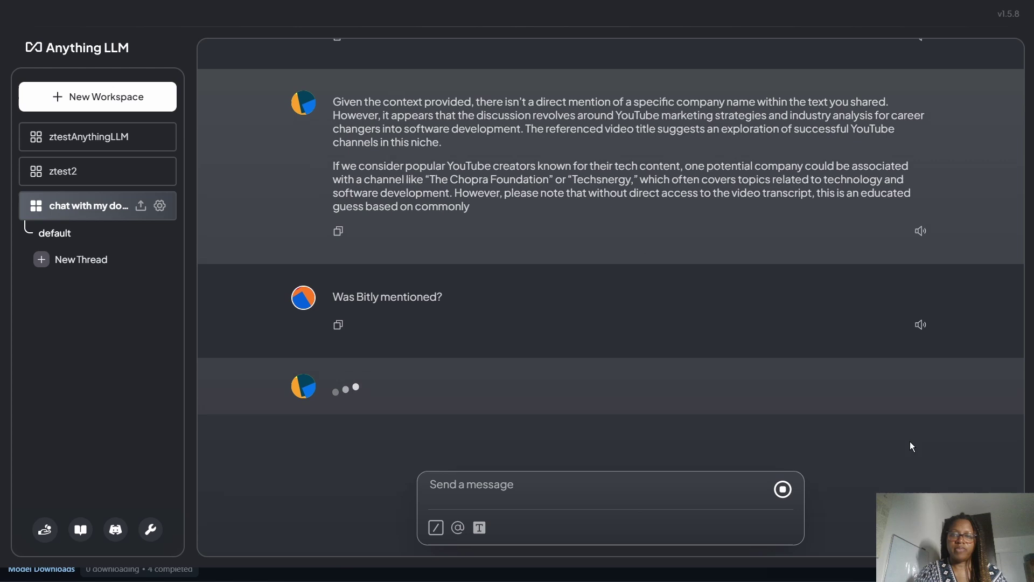